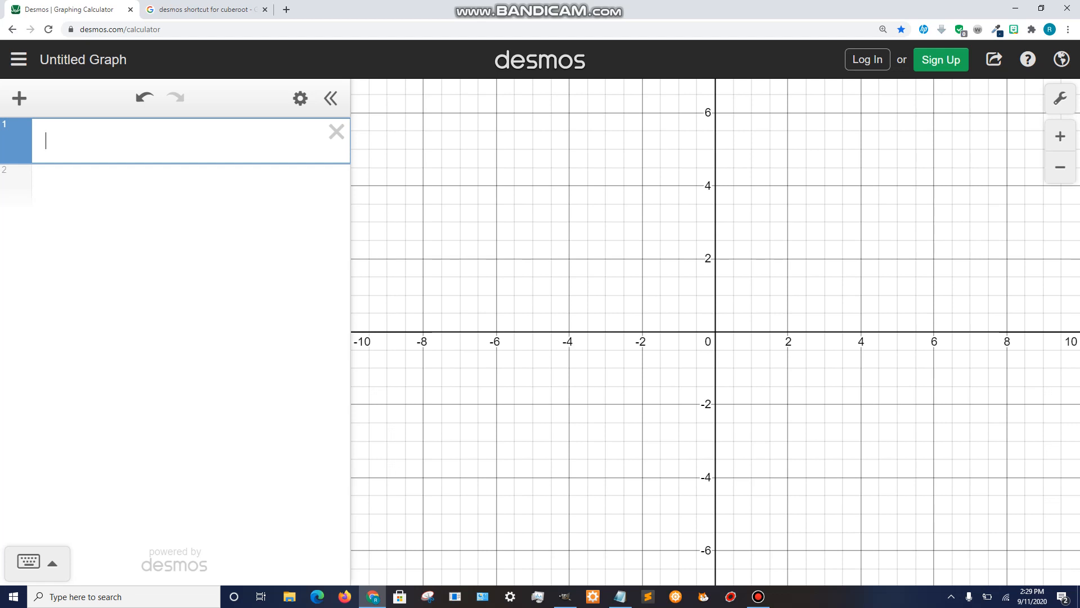
{"action": "type", "text": "sqrt"}
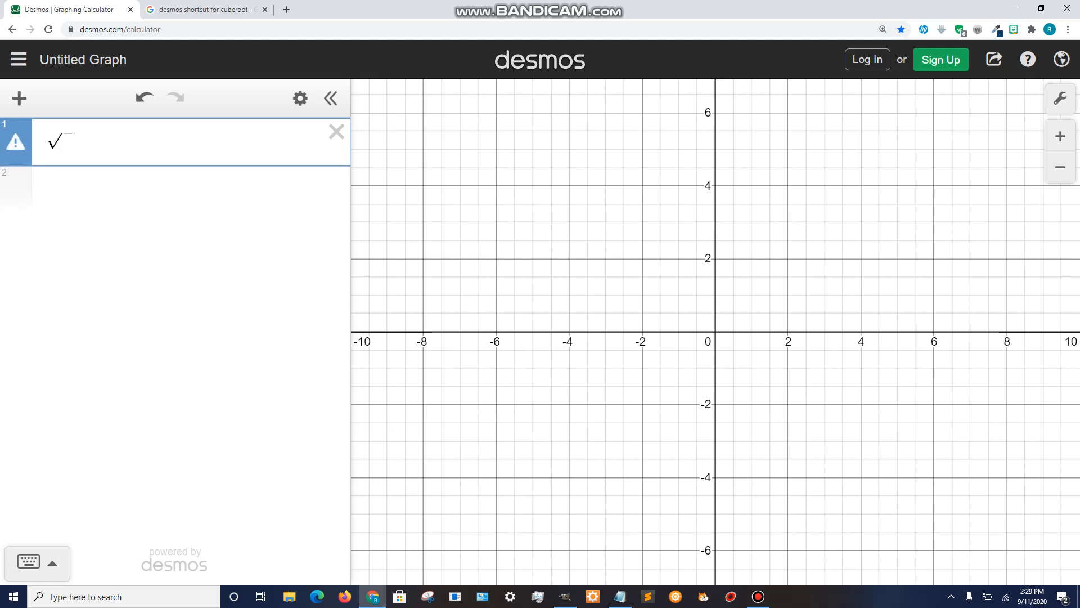
{"action": "key", "text": "Left"}
{"action": "type", "text": "y="}
{"action": "key", "text": "Right"}
{"action": "type", "text": "x"}
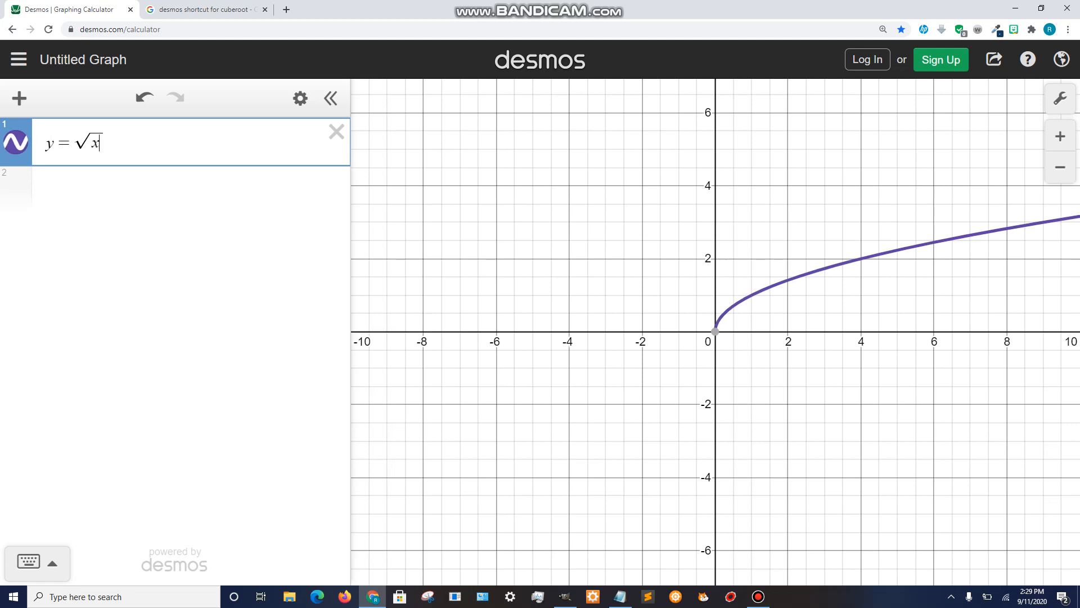
{"action": "key", "text": "BackSpace"}
{"action": "key", "text": "BackSpace"}
{"action": "key", "text": "BackSpace"}
{"action": "key", "text": "BackSpace"}
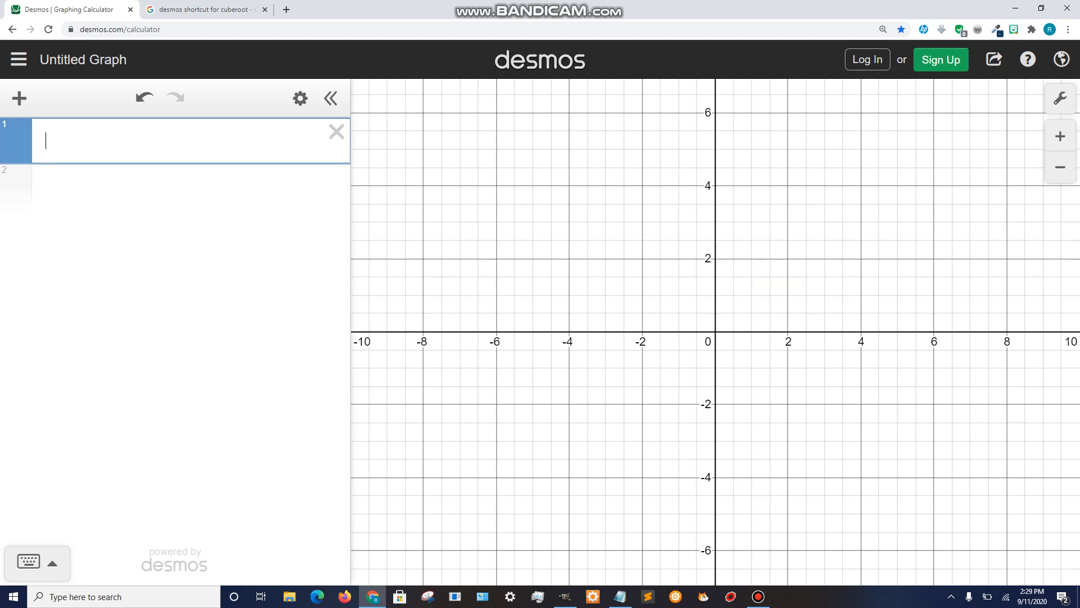
- Graph y = √x in the first expression line and start a new line
{"action": "type", "text": "y="}
{"action": "type", "text": "sqrt"}
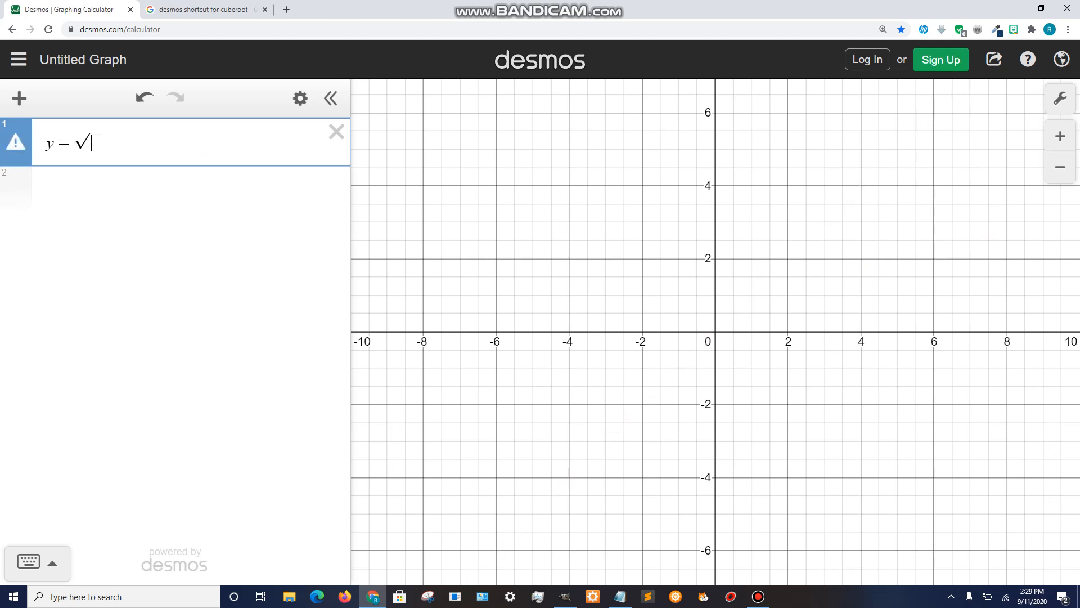
{"action": "type", "text": "x"}
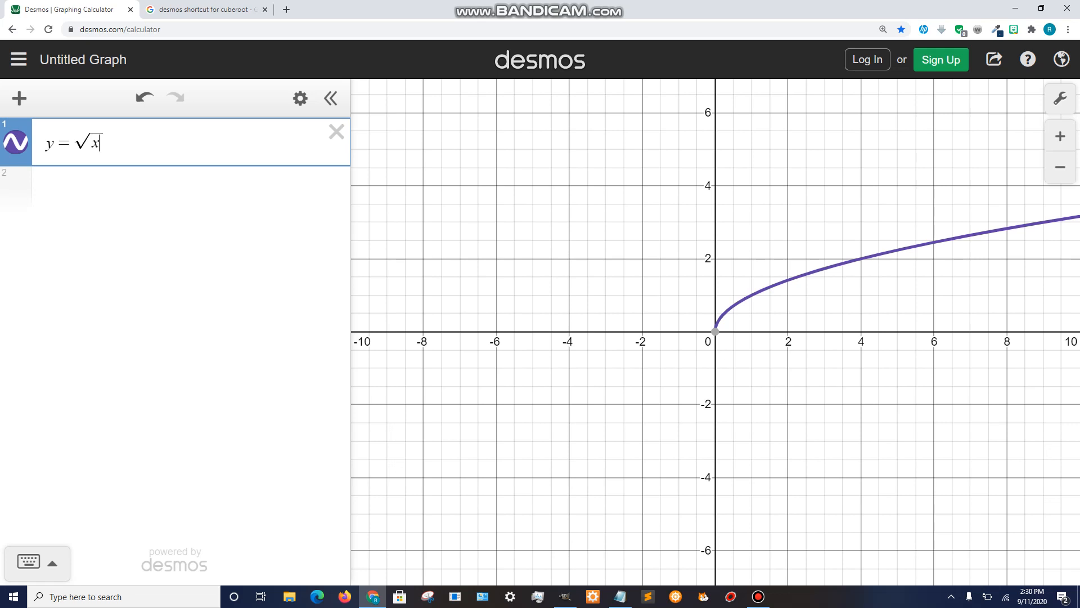
{"action": "key", "text": "Return"}
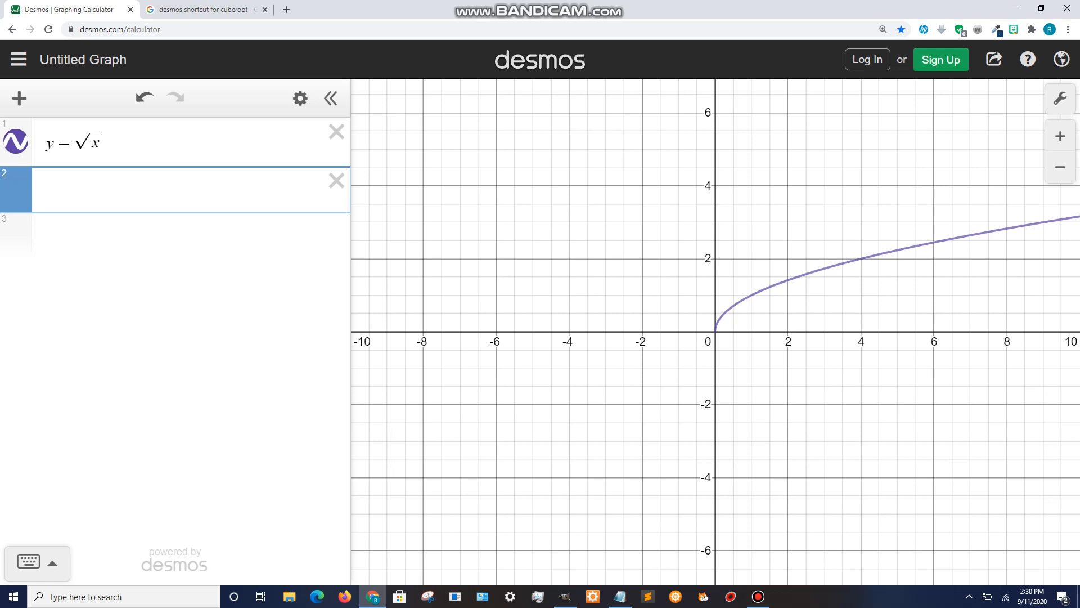
{"action": "type", "text": "nth"}
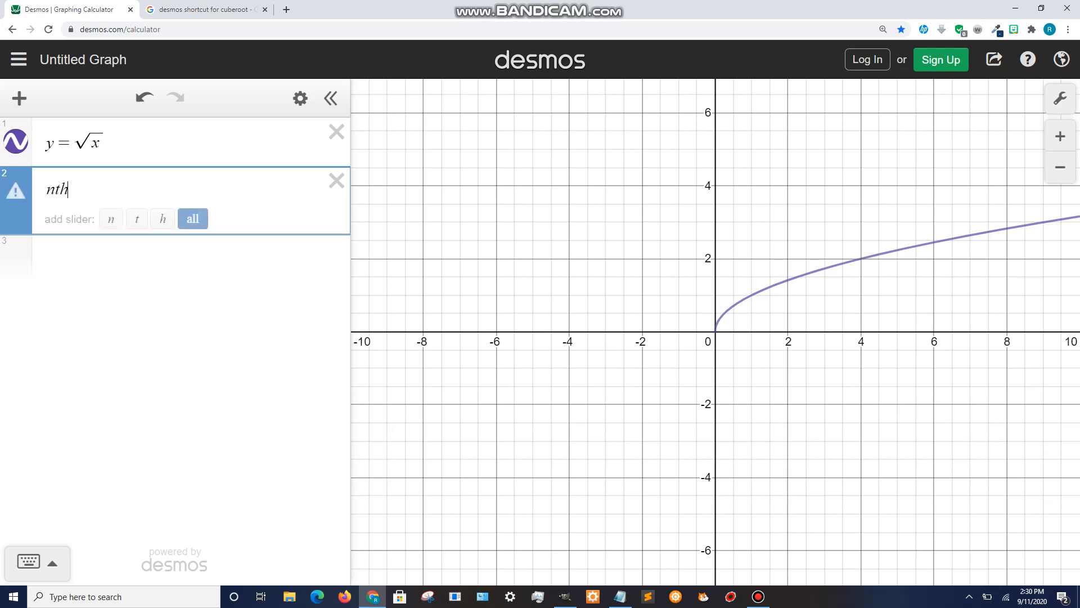
{"action": "type", "text": "root"}
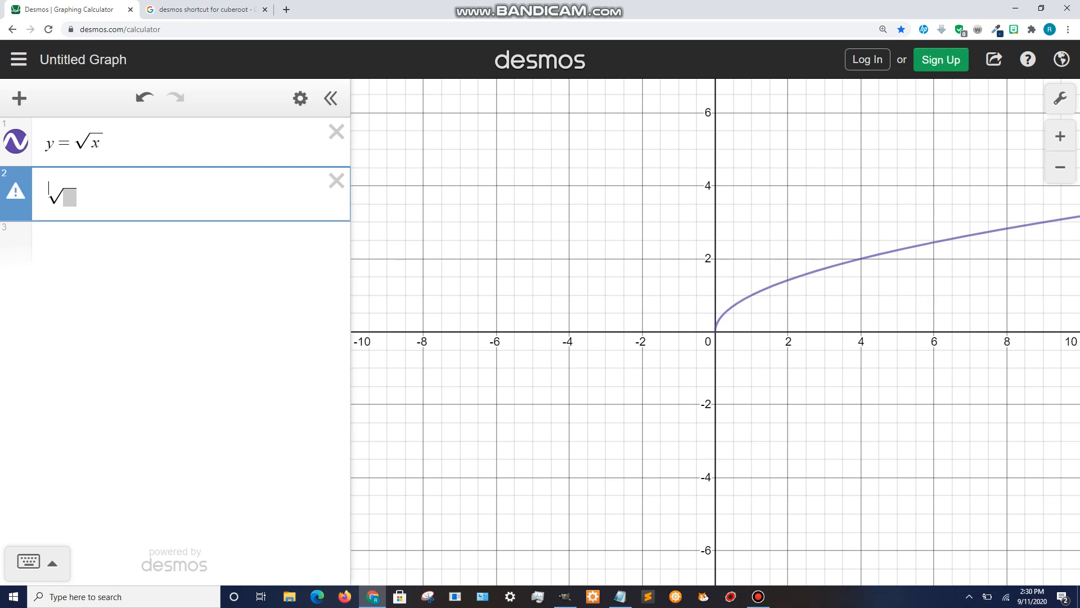
{"action": "key", "text": "BackSpace"}
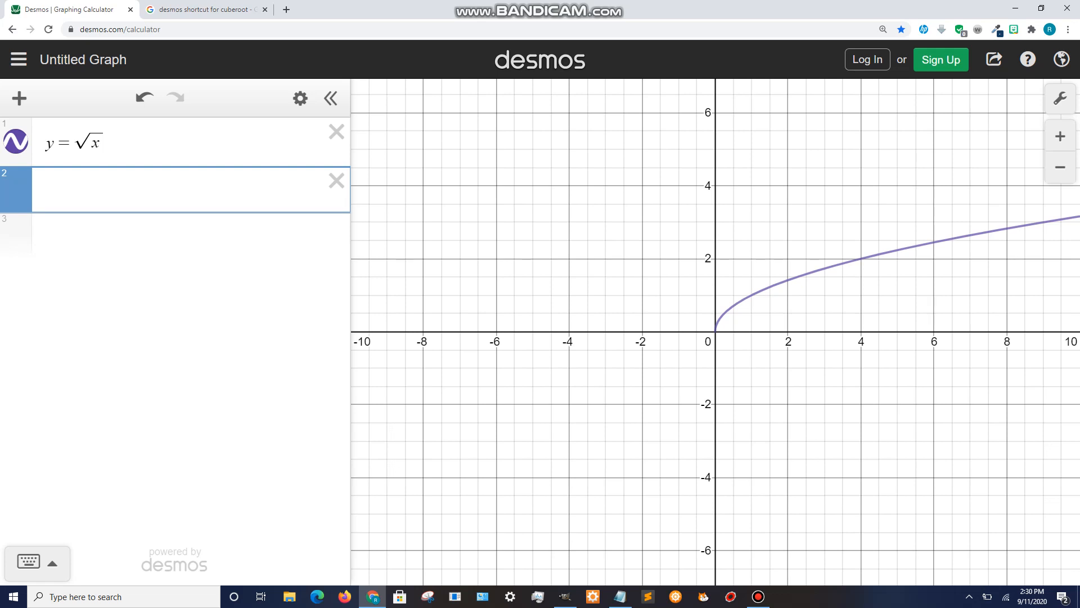
- Enter y = ∛x as the second expression using an nth root with index 3, then hide its graph
{"action": "type", "text": "nthroot3"}
{"action": "key", "text": "Return"}
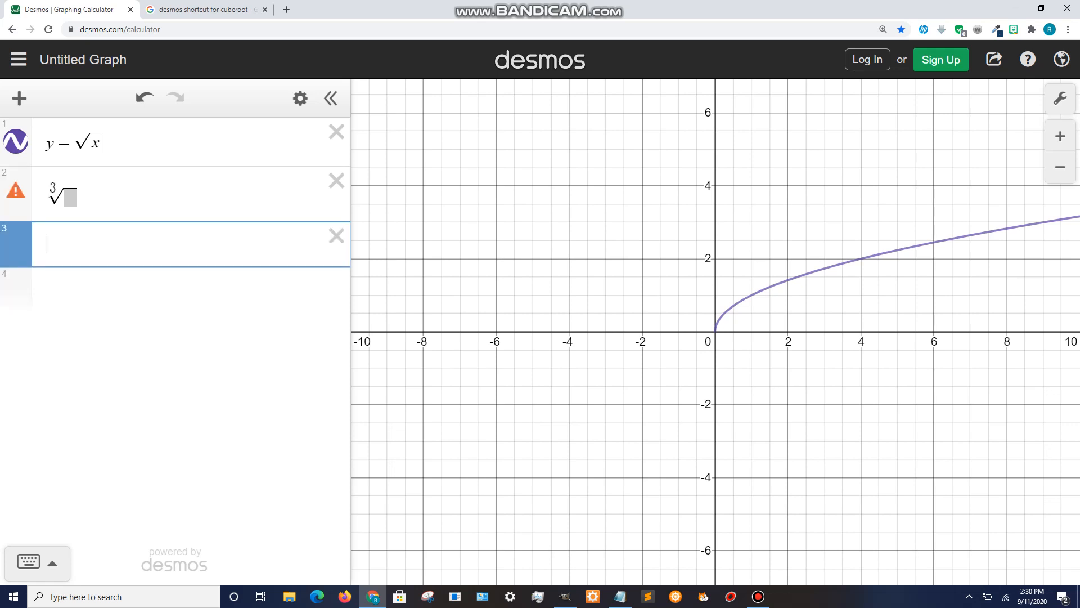
{"action": "left_click", "coordinate": [68, 198]}
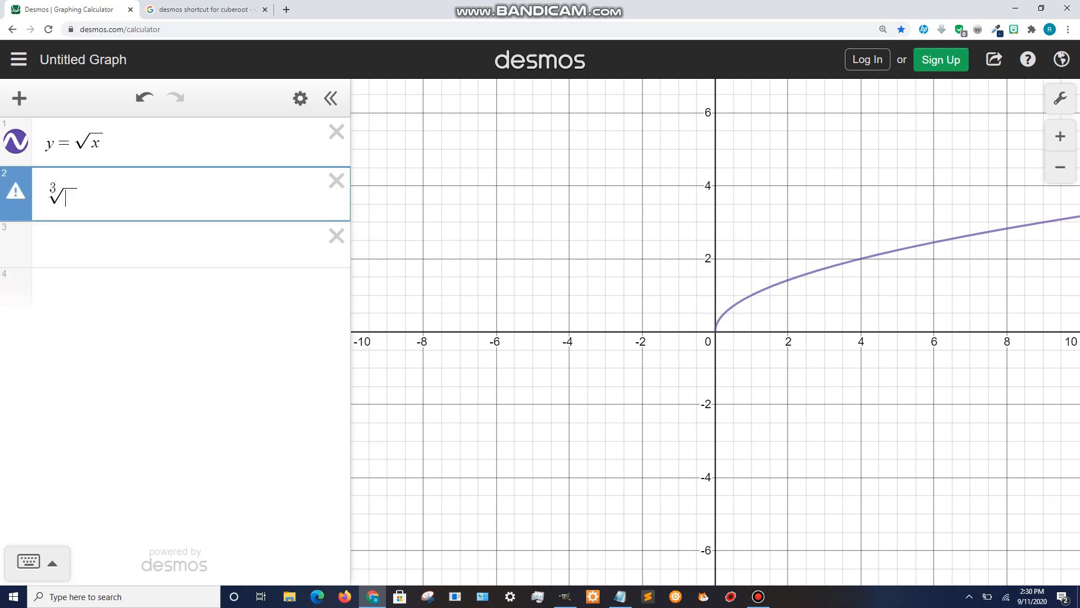
{"action": "type", "text": "x"}
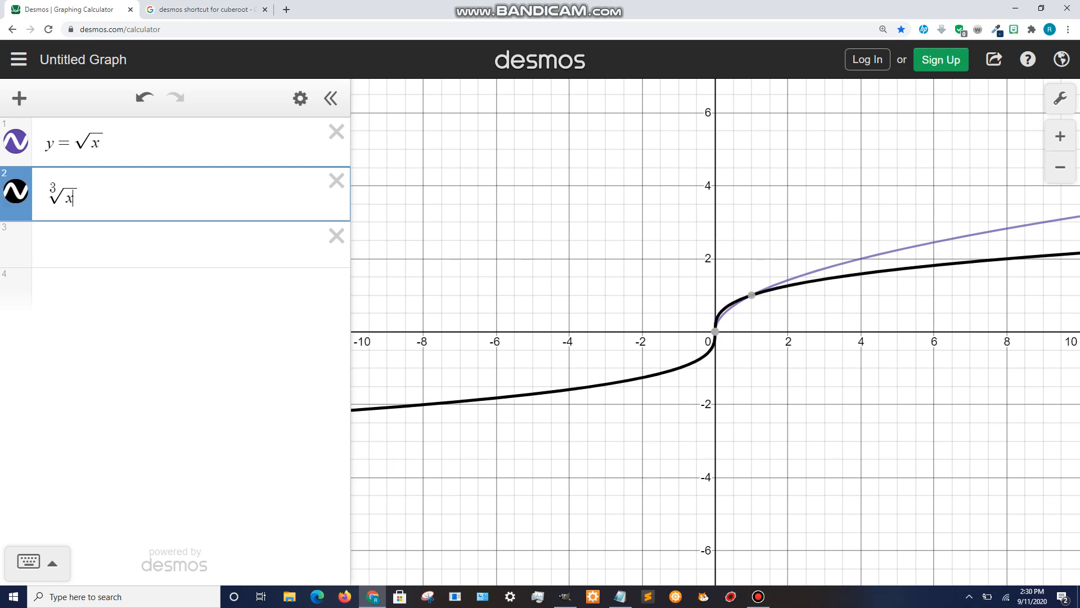
{"action": "key", "text": "Home"}
{"action": "type", "text": "y="}
{"action": "left_click", "coordinate": [16, 191]}
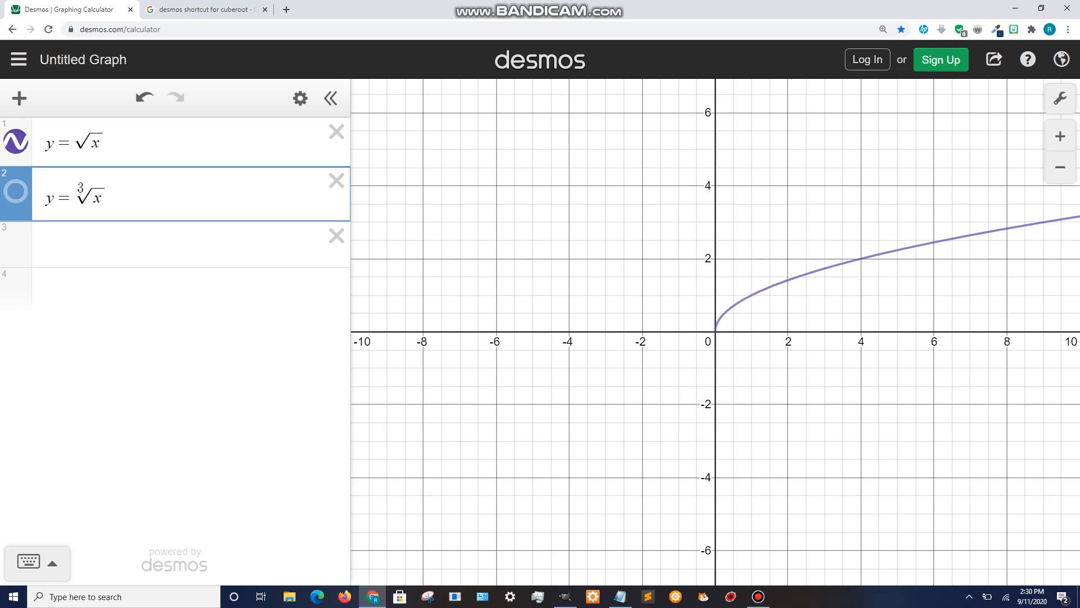
- Try shifting the square root graph horizontally by changing the radicand to x − 3, then x − 4
{"action": "left_click", "coordinate": [99, 142]}
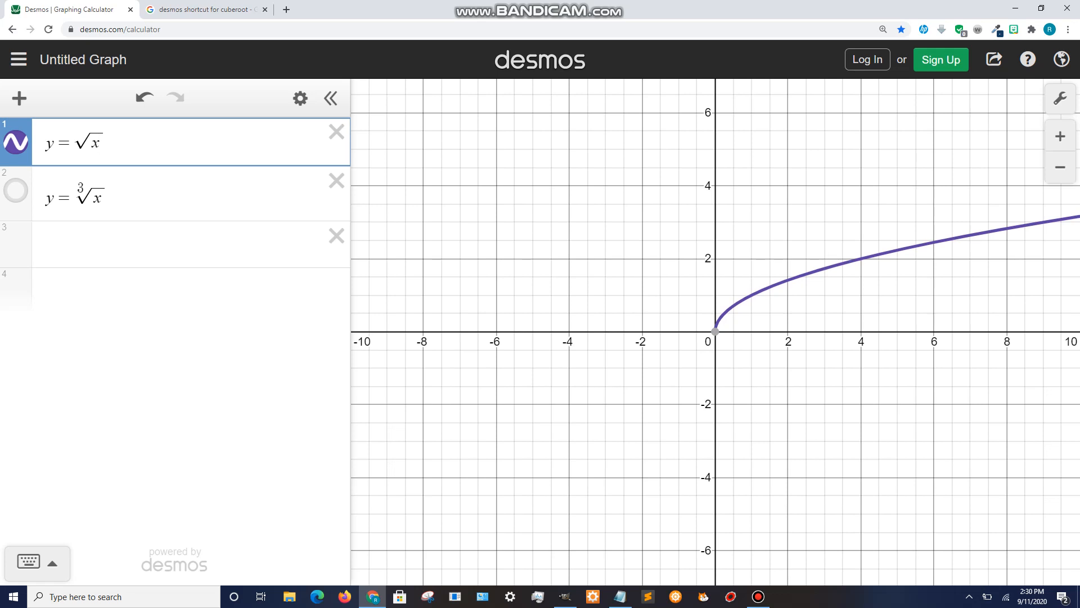
{"action": "type", "text": "-3"}
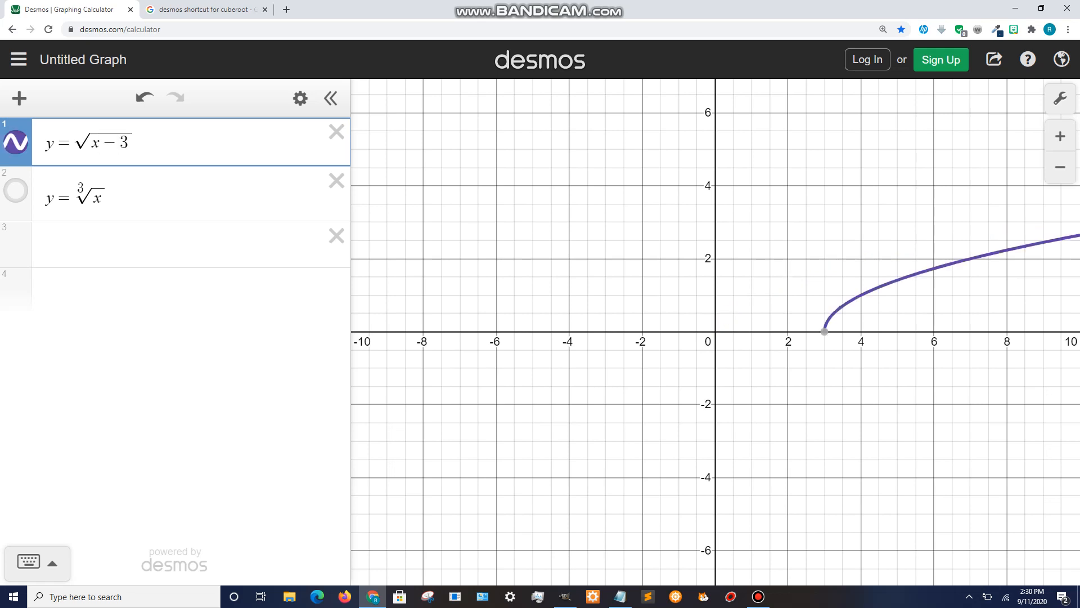
{"action": "key", "text": "BackSpace"}
{"action": "key", "text": "BackSpace"}
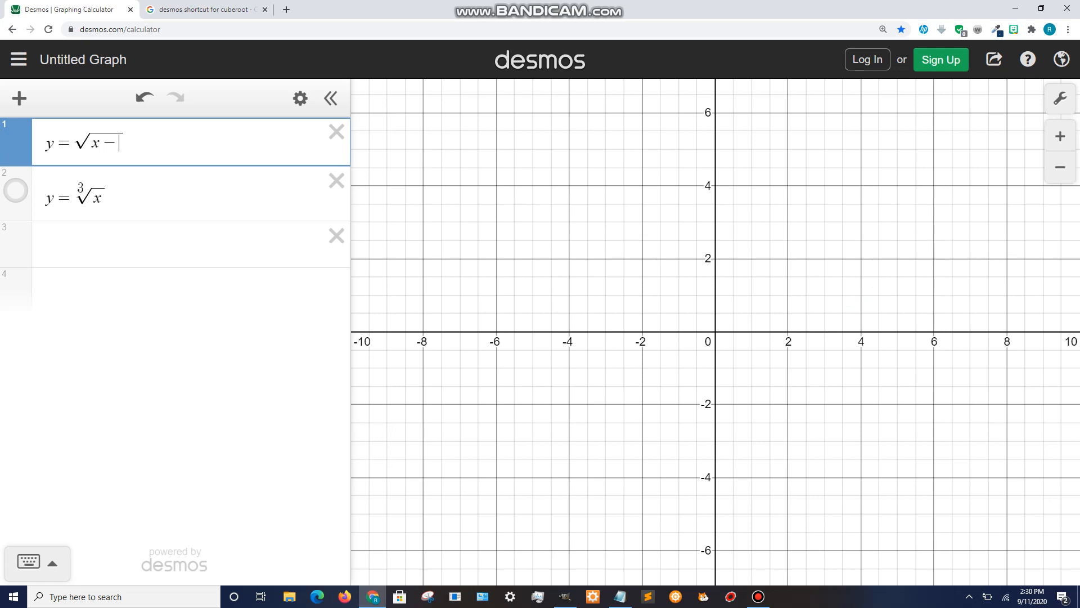
{"action": "type", "text": "-4"}
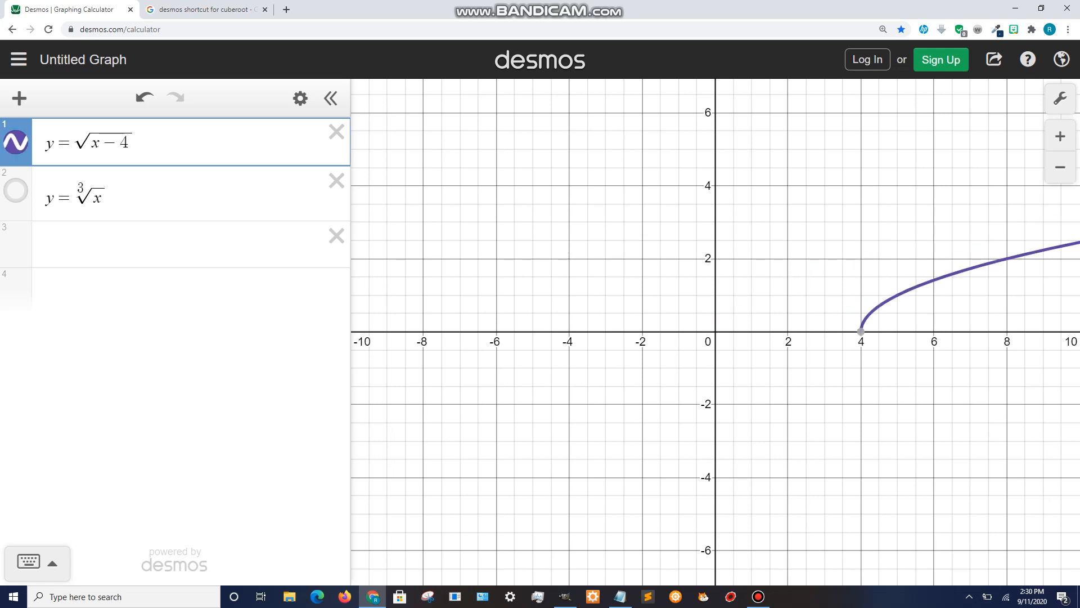
{"action": "key", "text": "BackSpace"}
{"action": "key", "text": "BackSpace"}
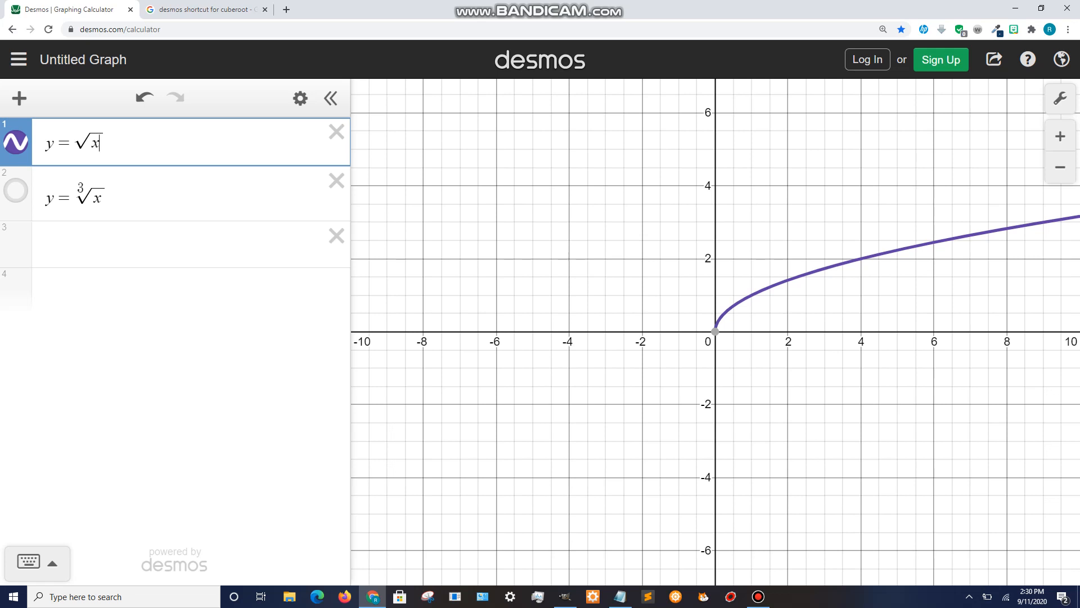
- Try shifting the square root graph left by changing the radicand to x + 3
{"action": "type", "text": "+3"}
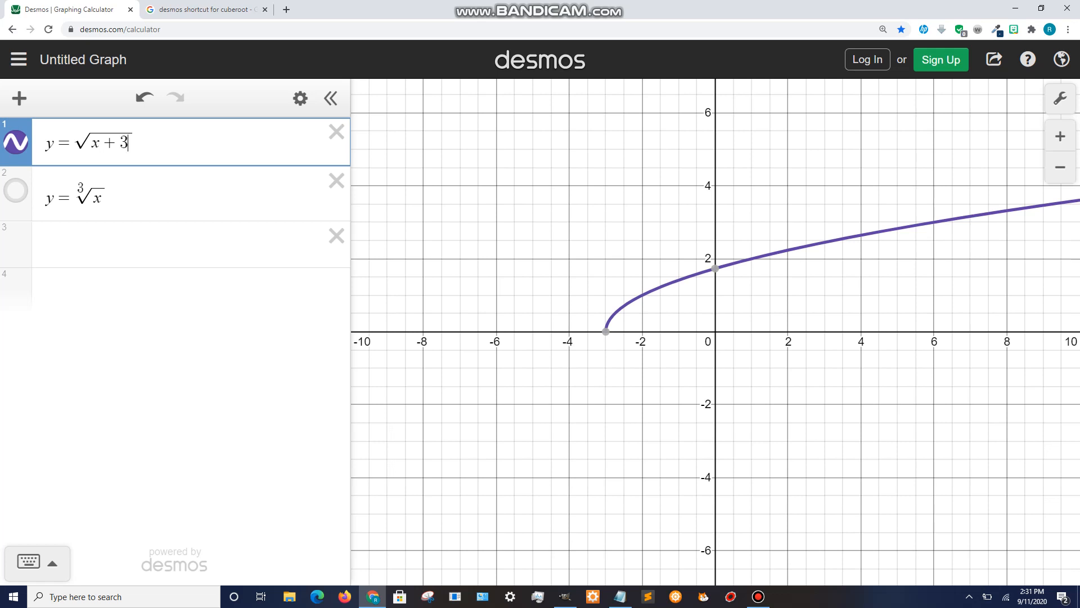
{"action": "key", "text": "BackSpace"}
{"action": "key", "text": "BackSpace"}
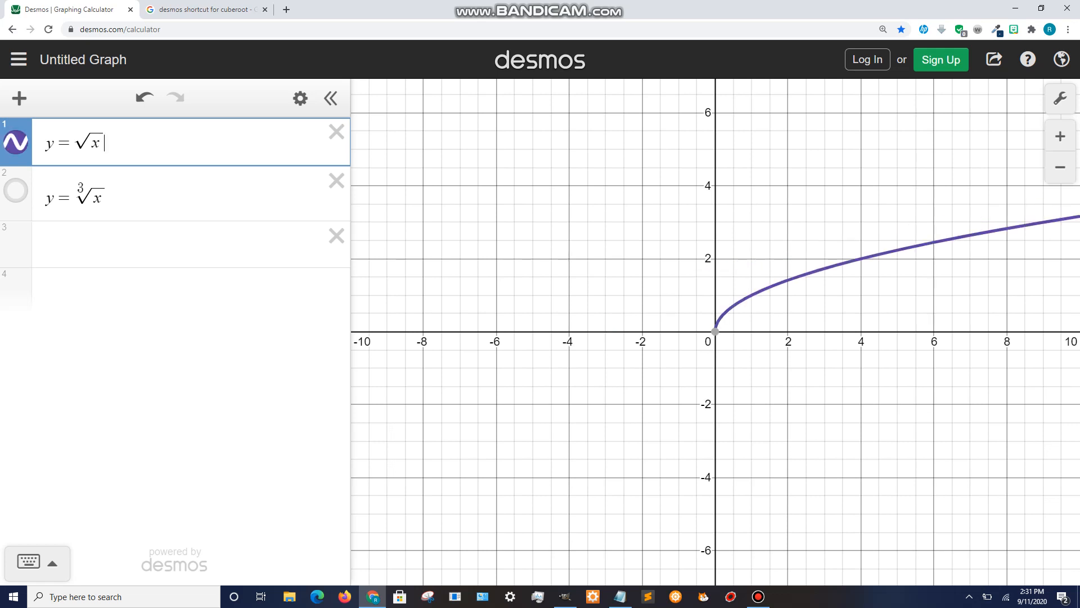
- Try shifting the square root graph vertically by adding +4, then −4 outside the radical
{"action": "key", "text": "Right"}
{"action": "type", "text": "-4"}
{"action": "key", "text": "BackSpace"}
{"action": "key", "text": "BackSpace"}
{"action": "type", "text": "+4"}
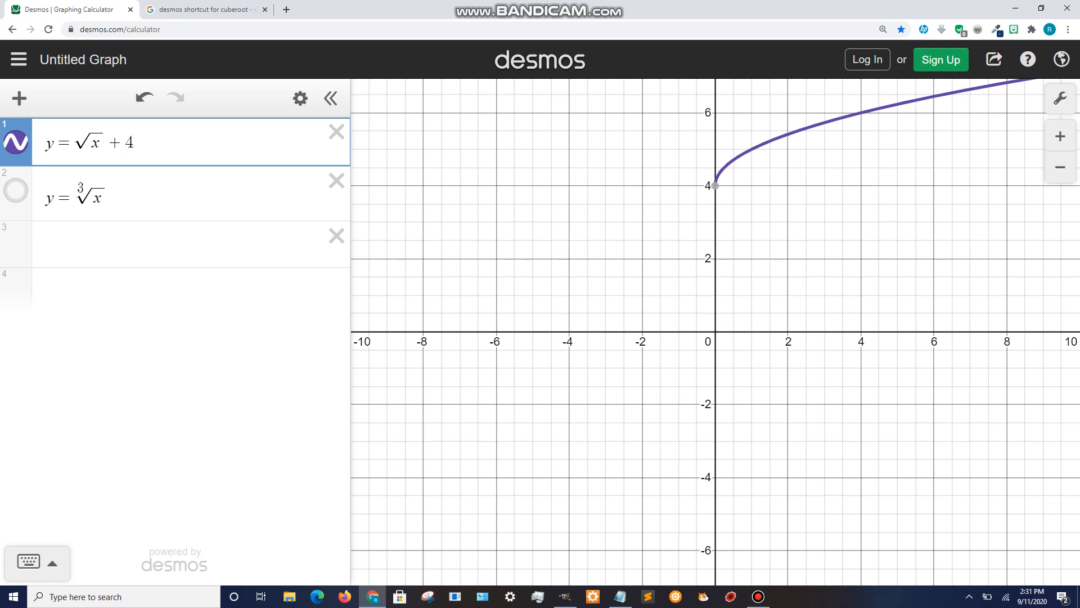
{"action": "key", "text": "Left"}
{"action": "key", "text": "BackSpace"}
{"action": "type", "text": "-"}
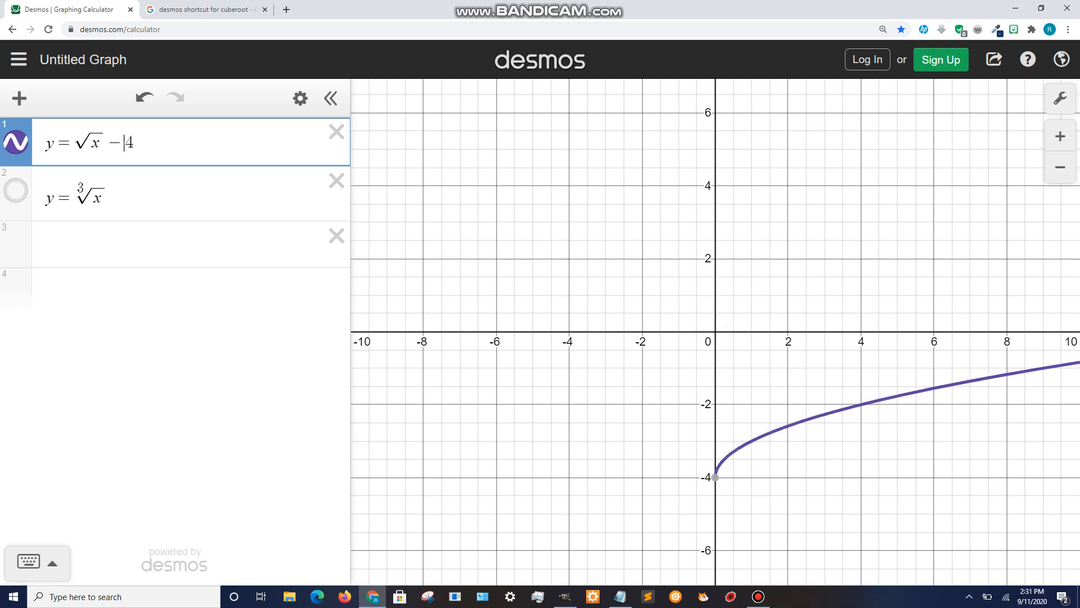
{"action": "key", "text": "BackSpace"}
{"action": "key", "text": "BackSpace"}
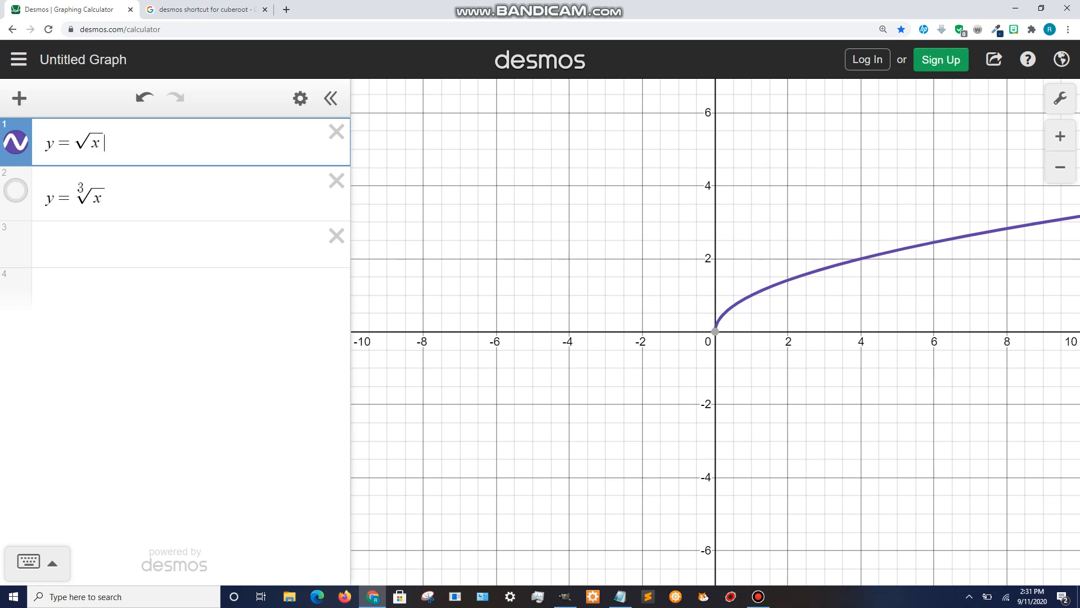
- Hide the square root graph and show the cube root graph
{"action": "left_click", "coordinate": [15, 142]}
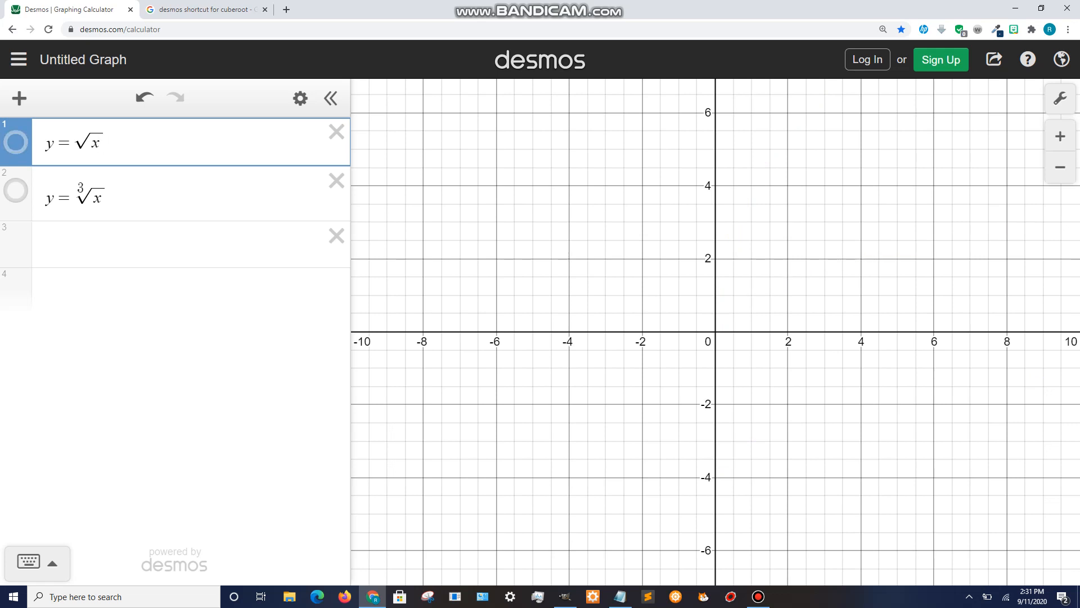
{"action": "left_click", "coordinate": [16, 190]}
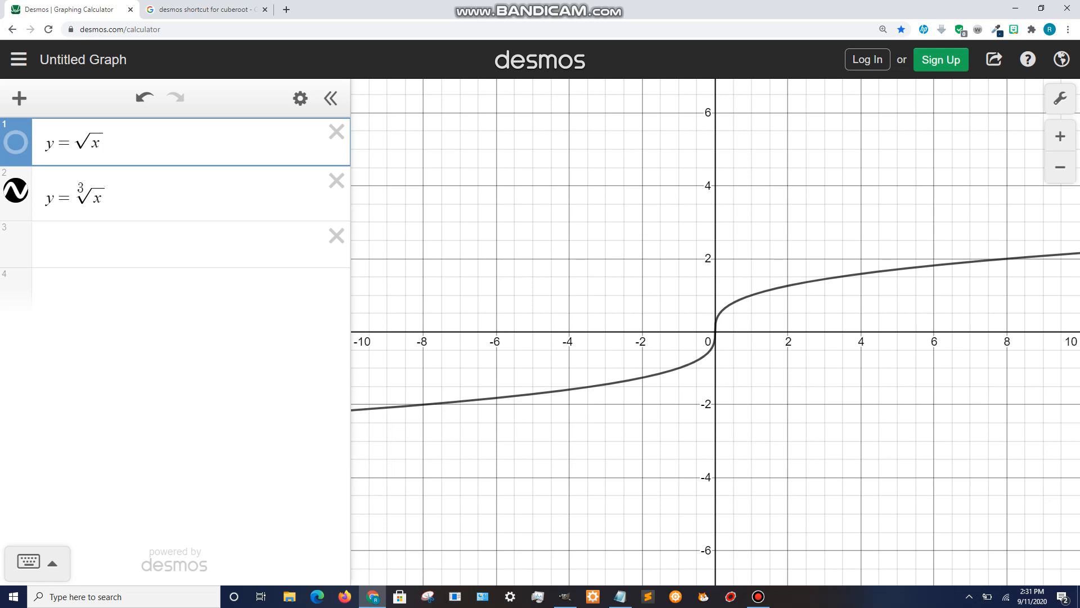
- Try shifting the cube root graph horizontally by changing its radicand to x + 3, then x − 3
{"action": "left_click", "coordinate": [102, 198]}
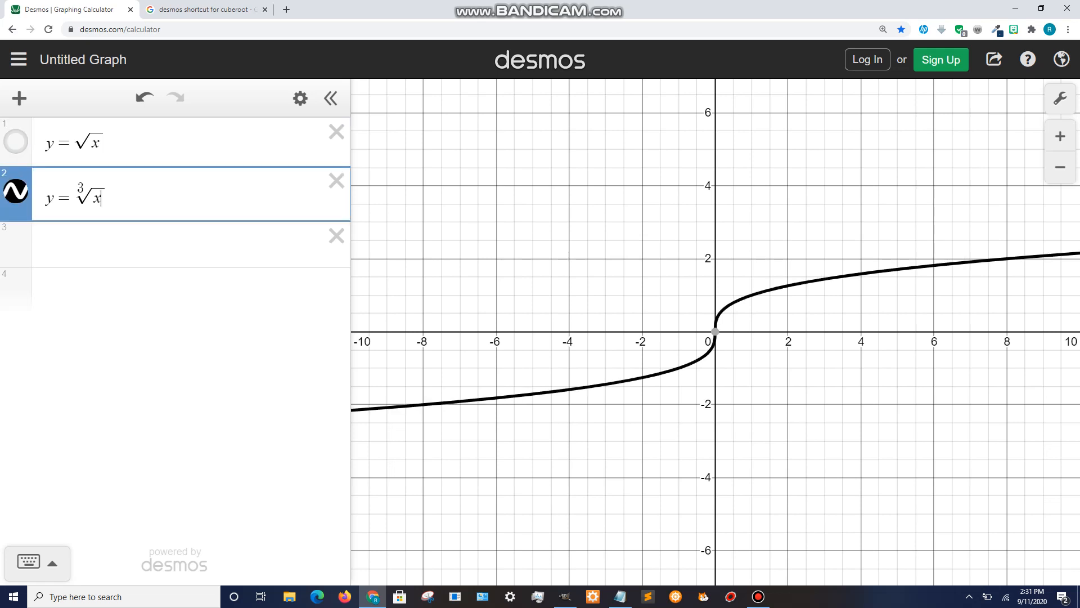
{"action": "type", "text": "+"}
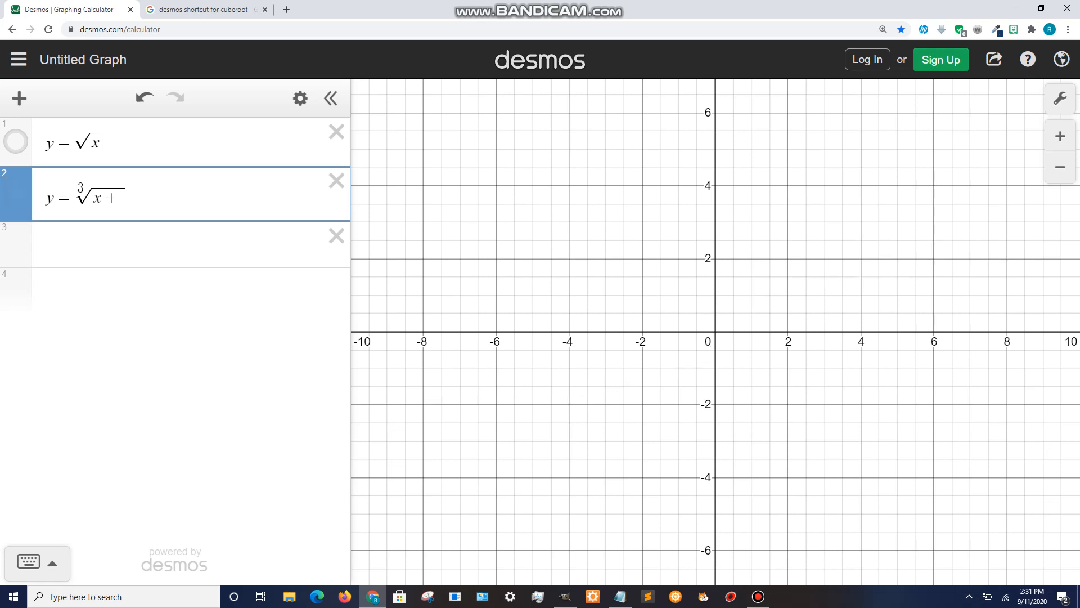
{"action": "type", "text": "3"}
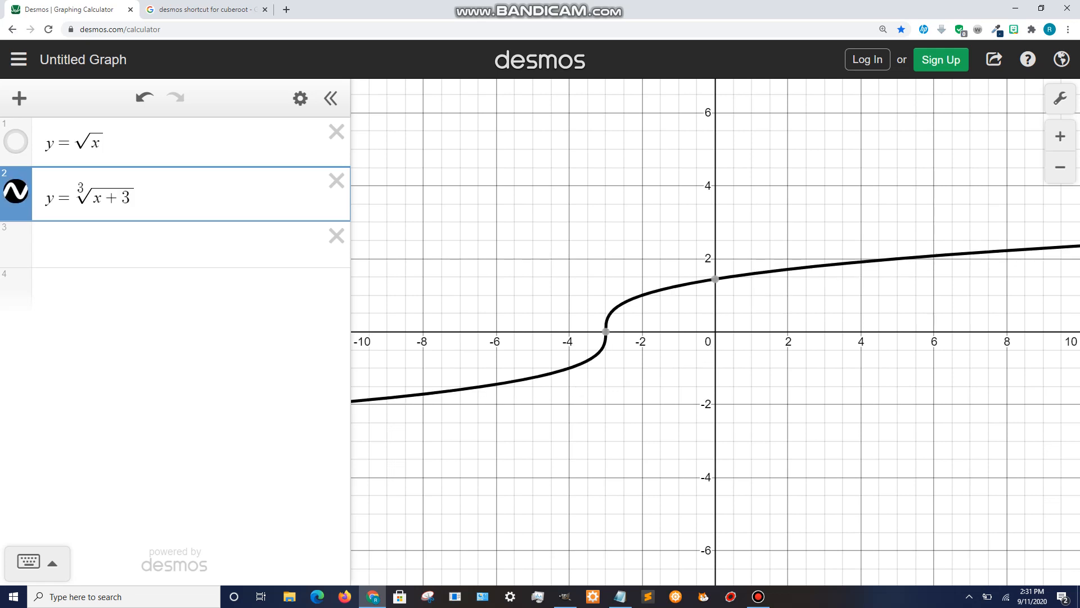
{"action": "key", "text": "BackSpace"}
{"action": "key", "text": "BackSpace"}
{"action": "type", "text": "-3"}
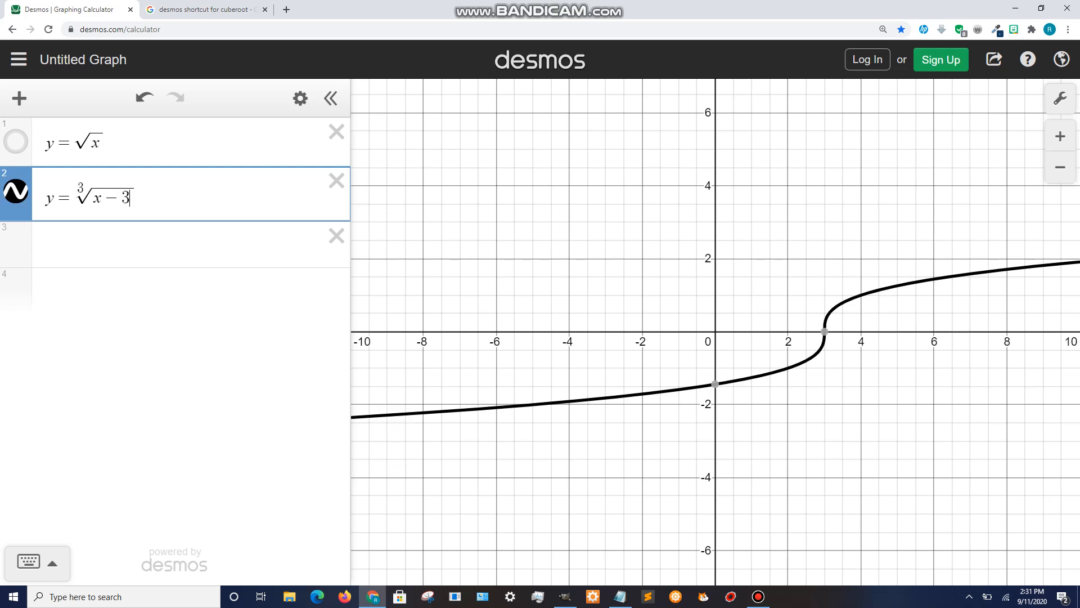
{"action": "key", "text": "BackSpace"}
{"action": "key", "text": "BackSpace"}
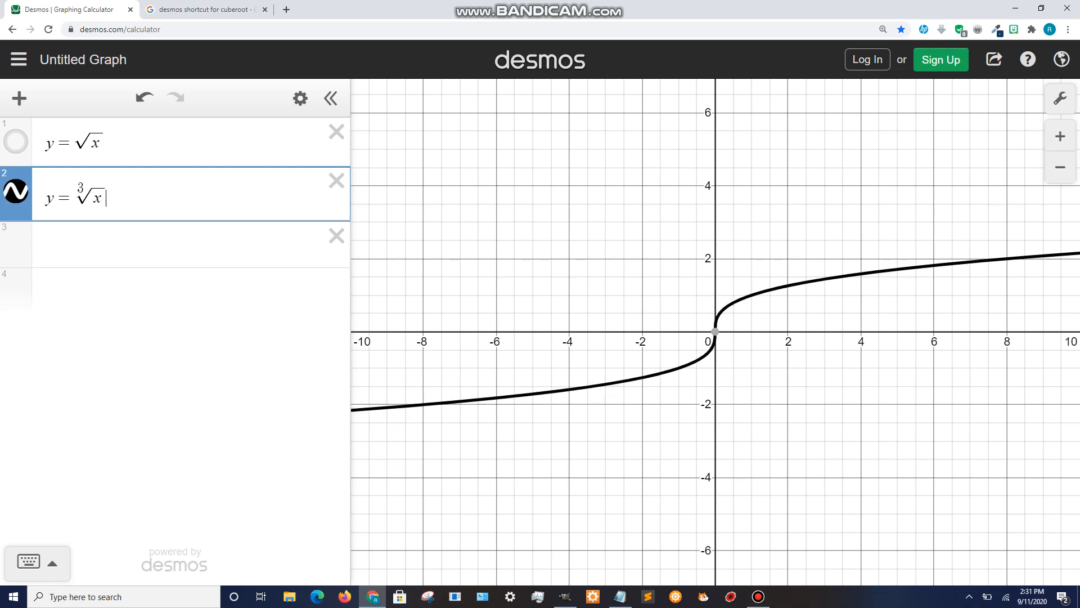
- Try shifting the cube root graph vertically by adding +4, then −4 outside the radical
{"action": "key", "text": "Right"}
{"action": "type", "text": "+4"}
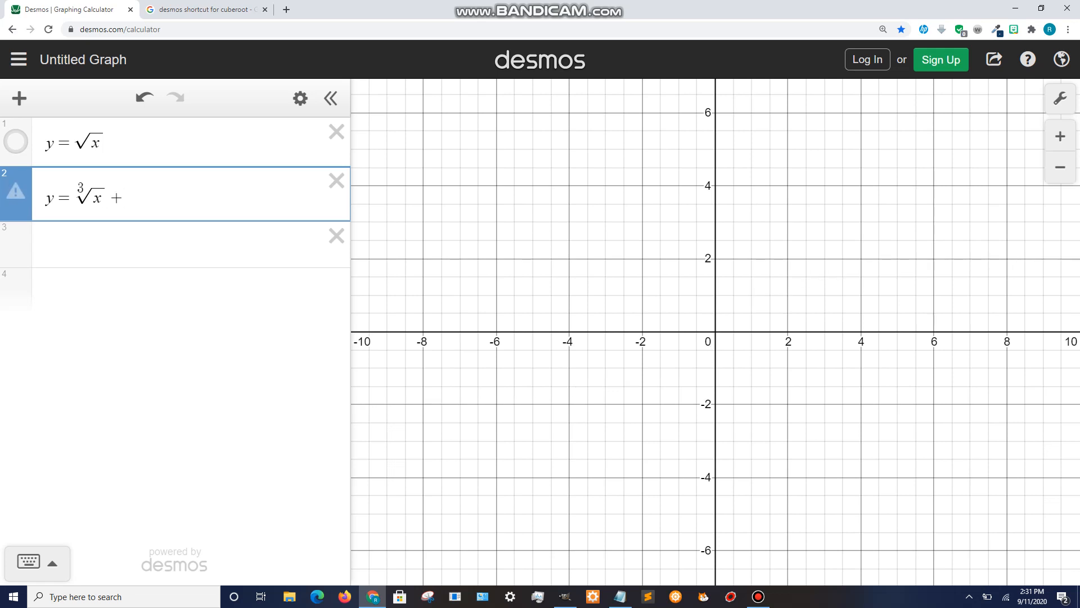
{"action": "key", "text": "BackSpace"}
{"action": "key", "text": "BackSpace"}
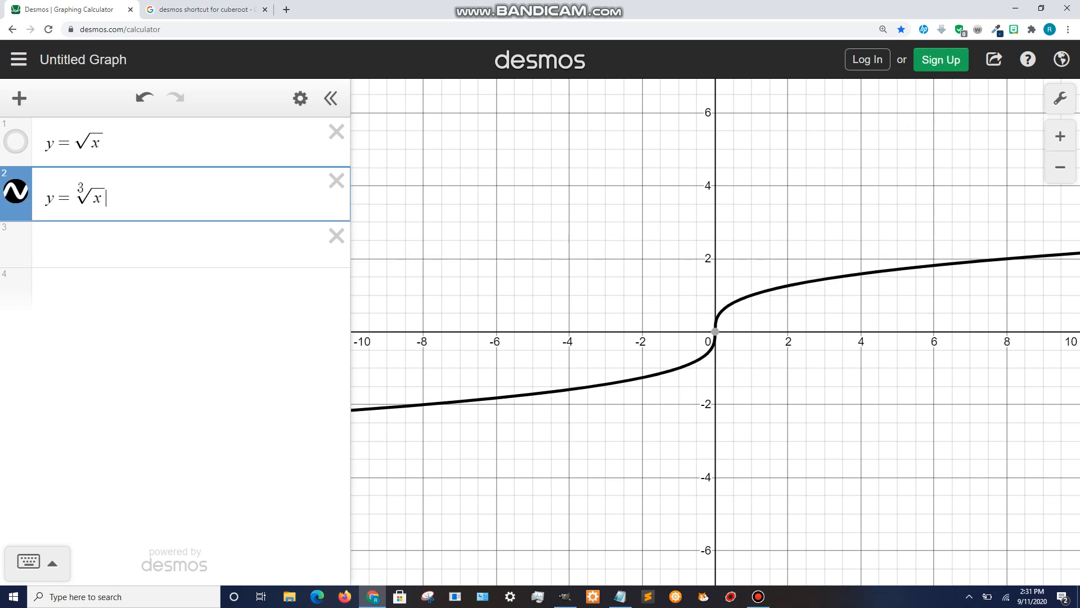
{"action": "type", "text": "-4"}
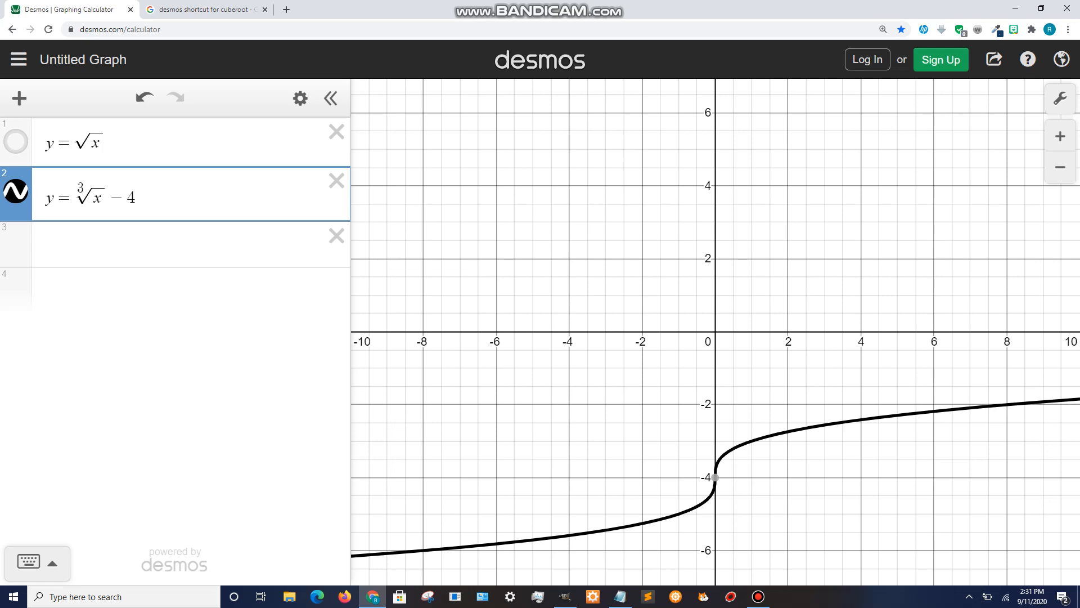
{"action": "key", "text": "BackSpace"}
{"action": "key", "text": "BackSpace"}
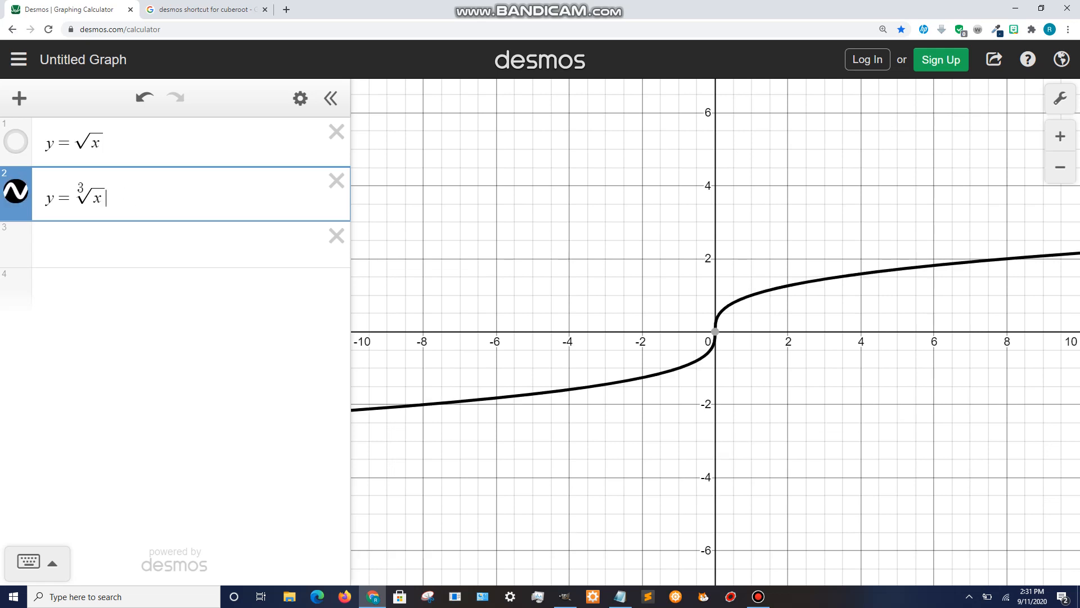
- Show the square root graph again alongside the cube root graph
{"action": "left_click", "coordinate": [16, 141]}
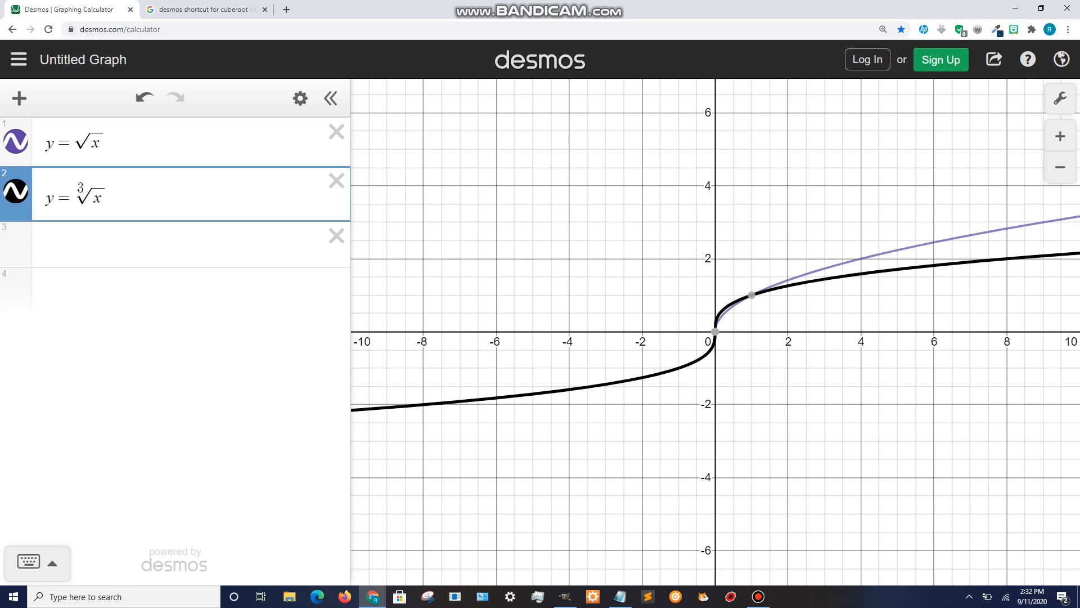
- Delete the cube root expression and convert y = √x into a table of values
{"action": "left_click", "coordinate": [337, 181]}
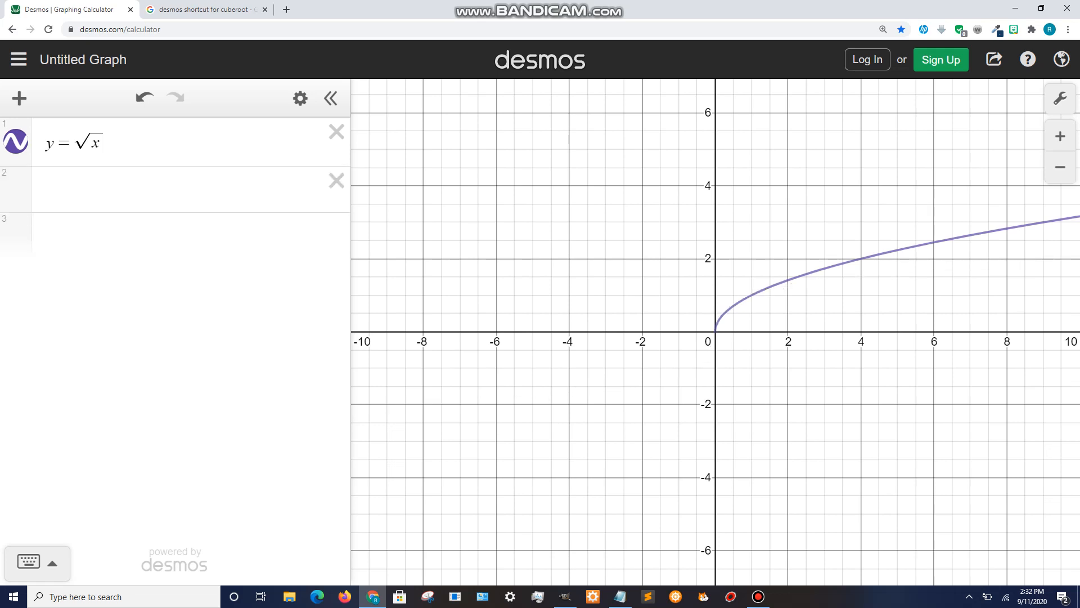
{"action": "left_click", "coordinate": [300, 99]}
{"action": "left_click", "coordinate": [249, 140]}
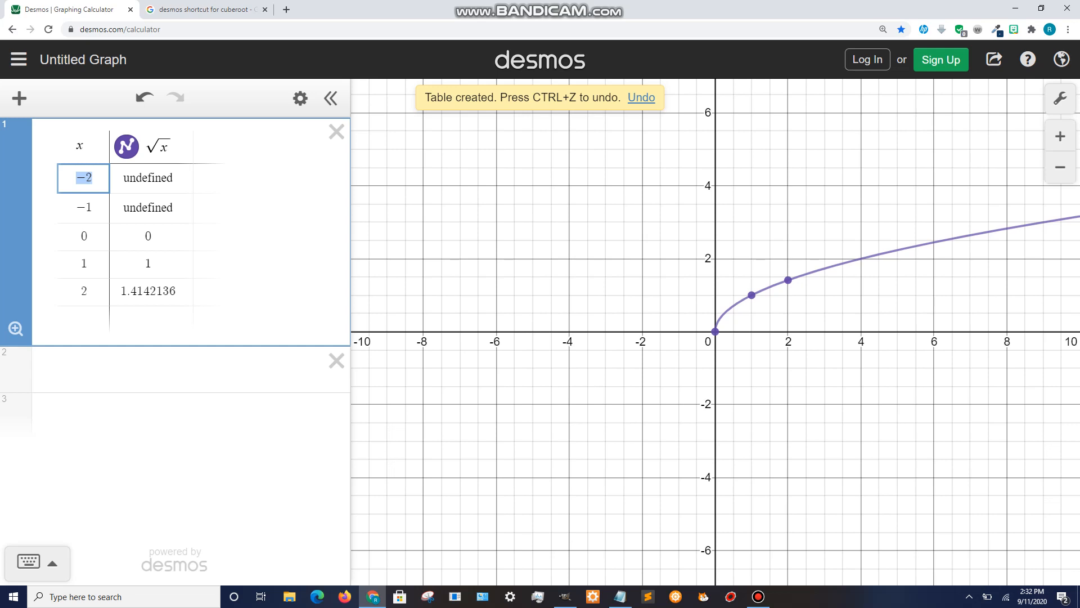
- Graph y = x^2 in a new expression and convert it into a table of values
{"action": "left_click", "coordinate": [180, 370]}
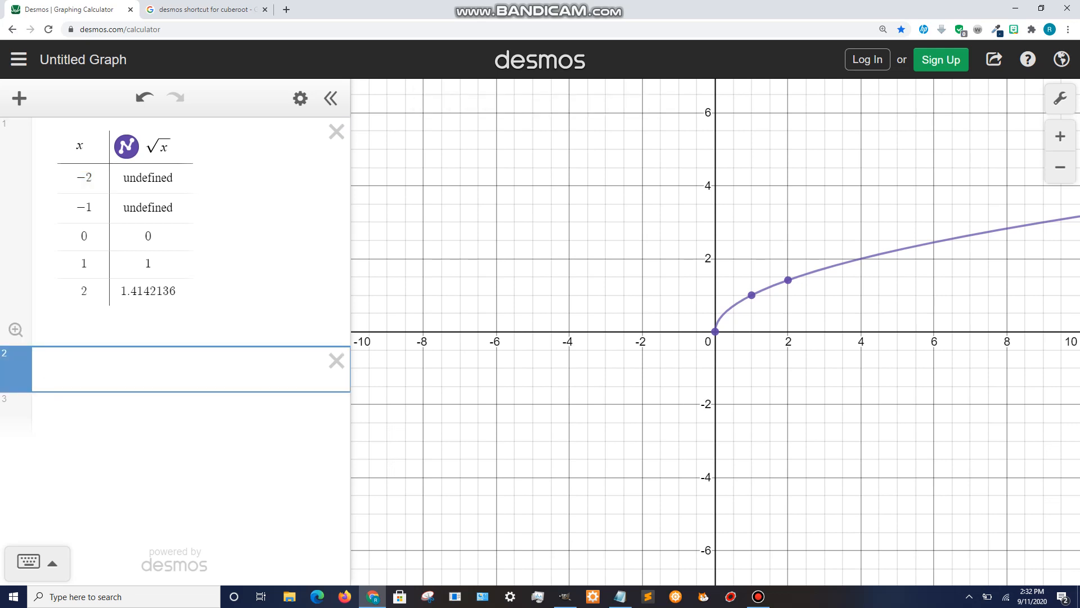
{"action": "type", "text": "y=x"}
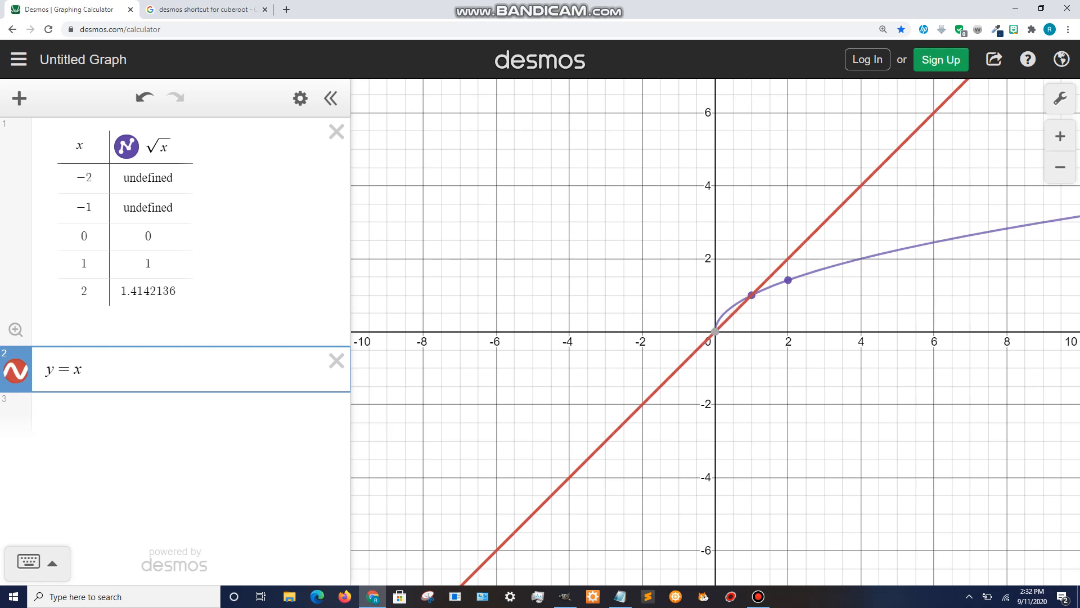
{"action": "type", "text": "^2"}
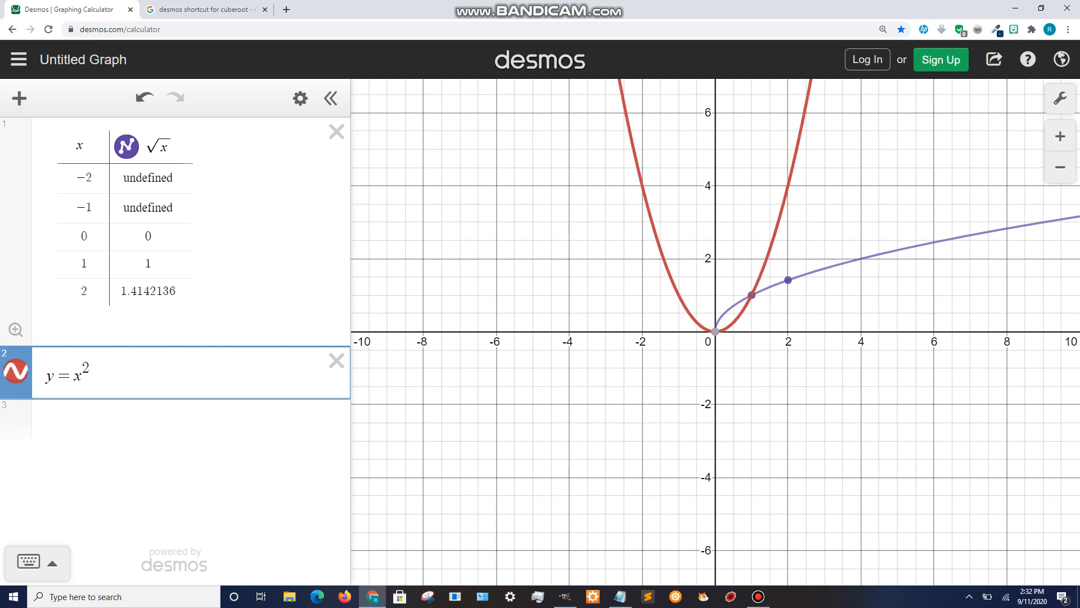
{"action": "left_click", "coordinate": [300, 98]}
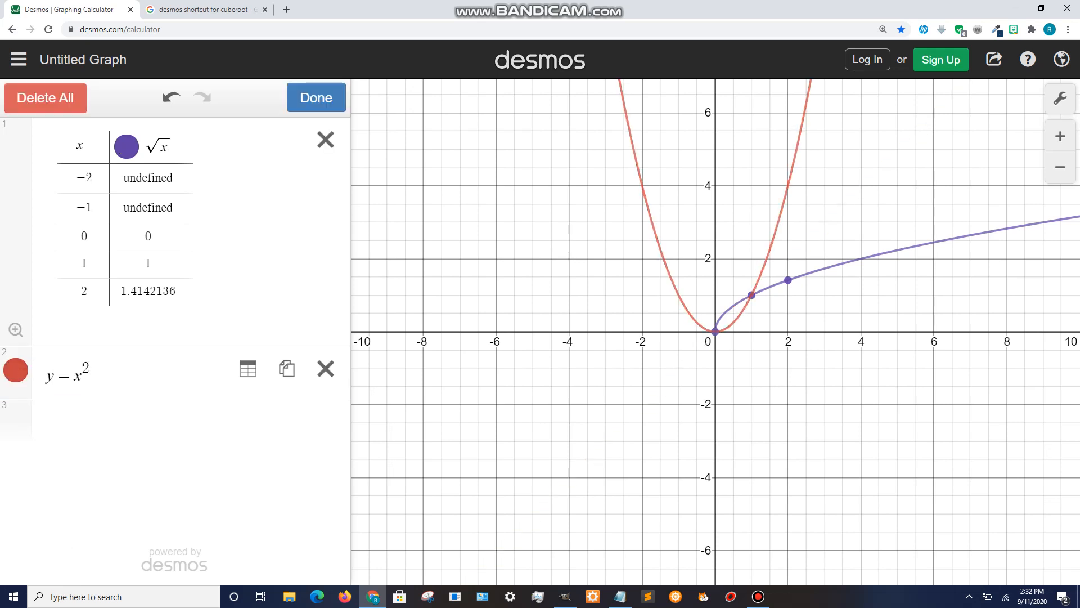
{"action": "left_click", "coordinate": [248, 369]}
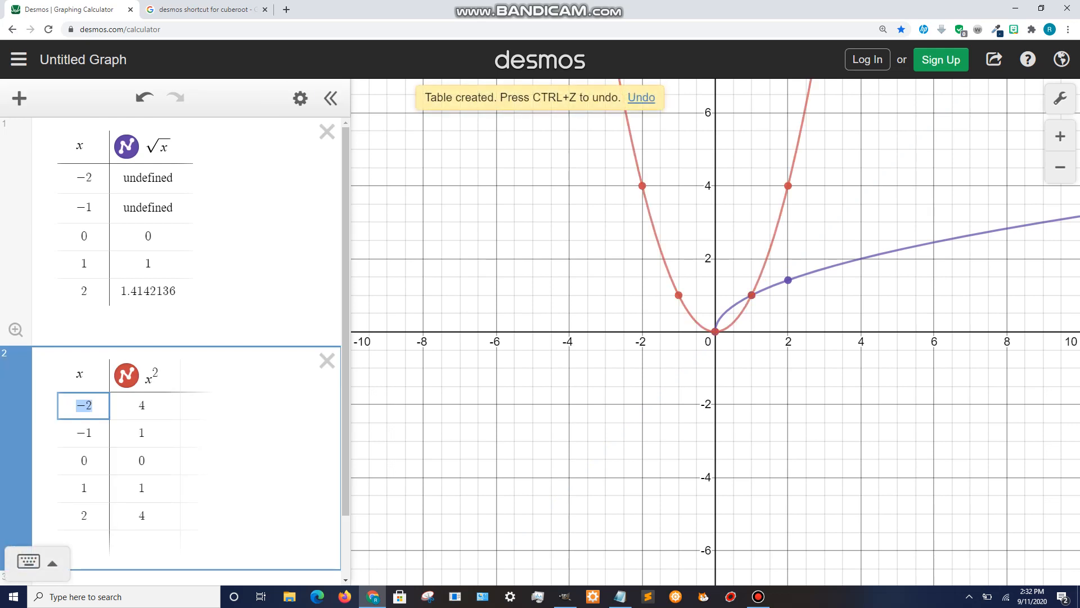
- Add x-values 3 and 4 to the square root table
{"action": "left_click", "coordinate": [83, 319]}
{"action": "left_click", "coordinate": [84, 319]}
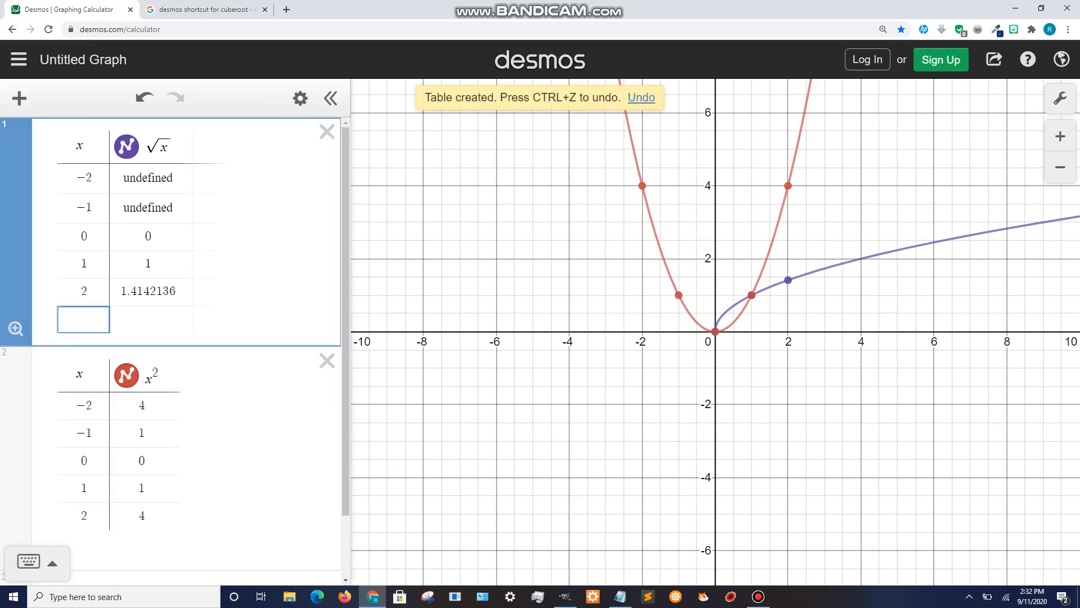
{"action": "type", "text": "3"}
{"action": "key", "text": "Return"}
{"action": "type", "text": "4"}
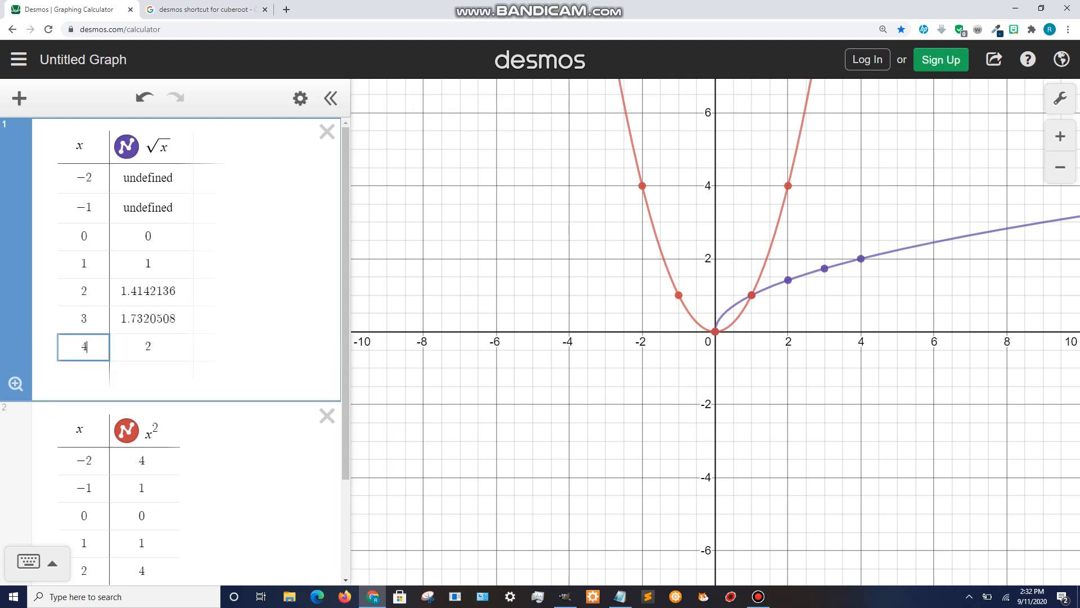
- Examine the entries of the square root and x² tables
{"action": "left_click_drag", "start_coordinate": [346, 304], "coordinate": [346, 281]}
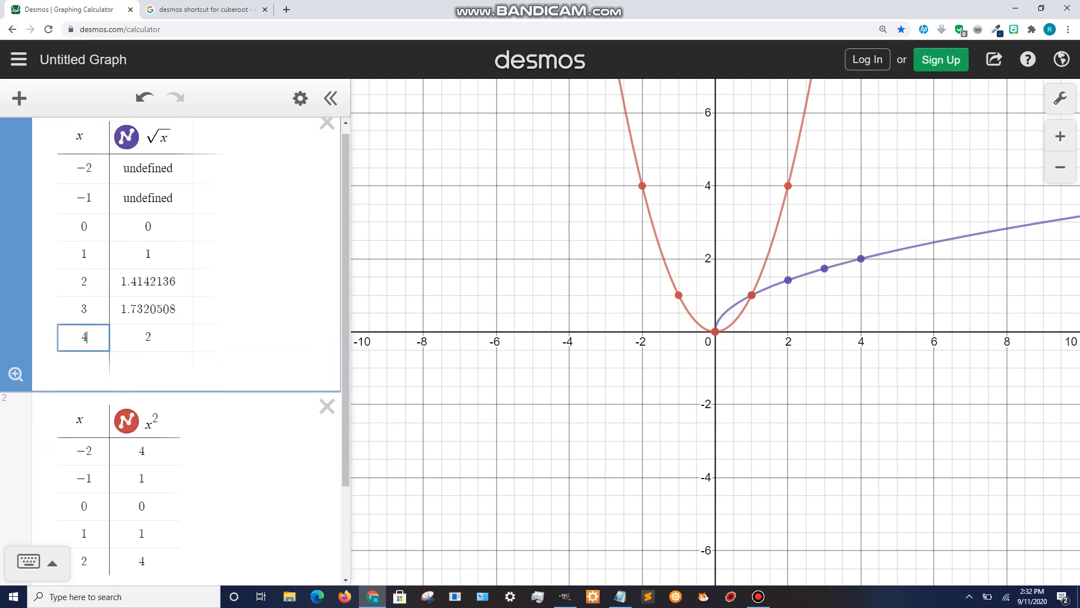
{"action": "left_click_drag", "start_coordinate": [80, 227], "coordinate": [89, 227]}
{"action": "left_click", "coordinate": [148, 227]}
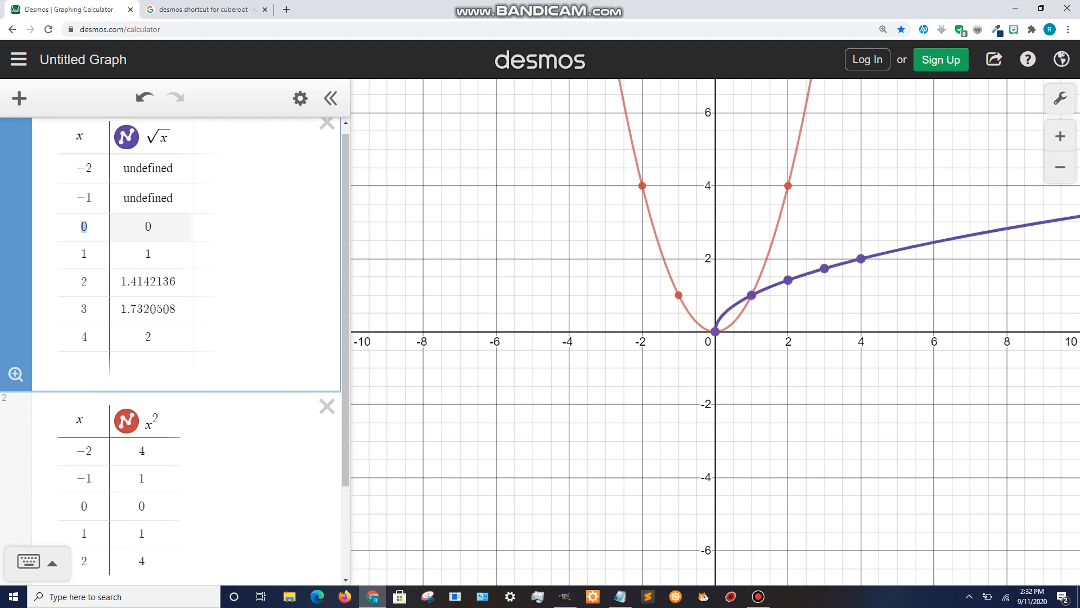
{"action": "left_click_drag", "start_coordinate": [80, 506], "coordinate": [89, 506]}
{"action": "left_click", "coordinate": [142, 515]}
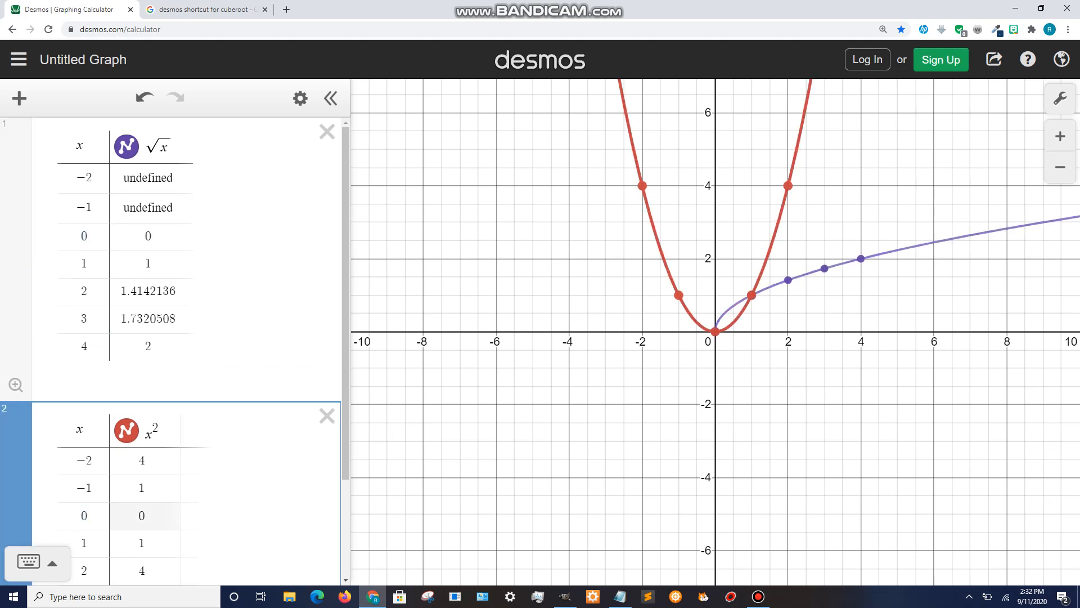
{"action": "left_click", "coordinate": [85, 543]}
{"action": "left_click", "coordinate": [142, 521]}
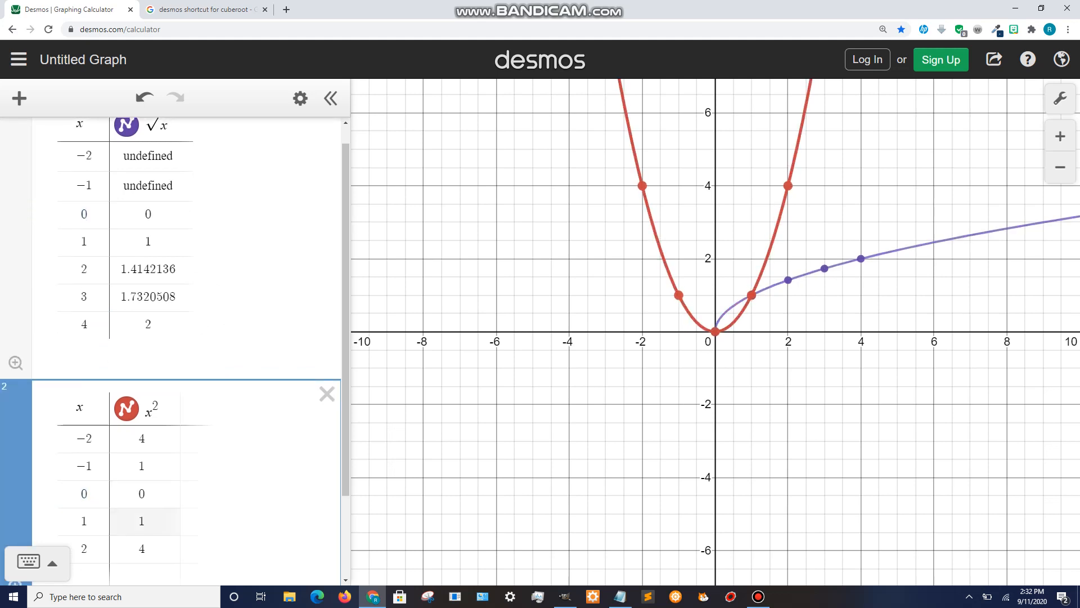
{"action": "scroll", "coordinate": [174, 351], "scroll_direction": "down", "scroll_amount": 1}
{"action": "left_click", "coordinate": [142, 514]}
{"action": "left_click", "coordinate": [80, 515]}
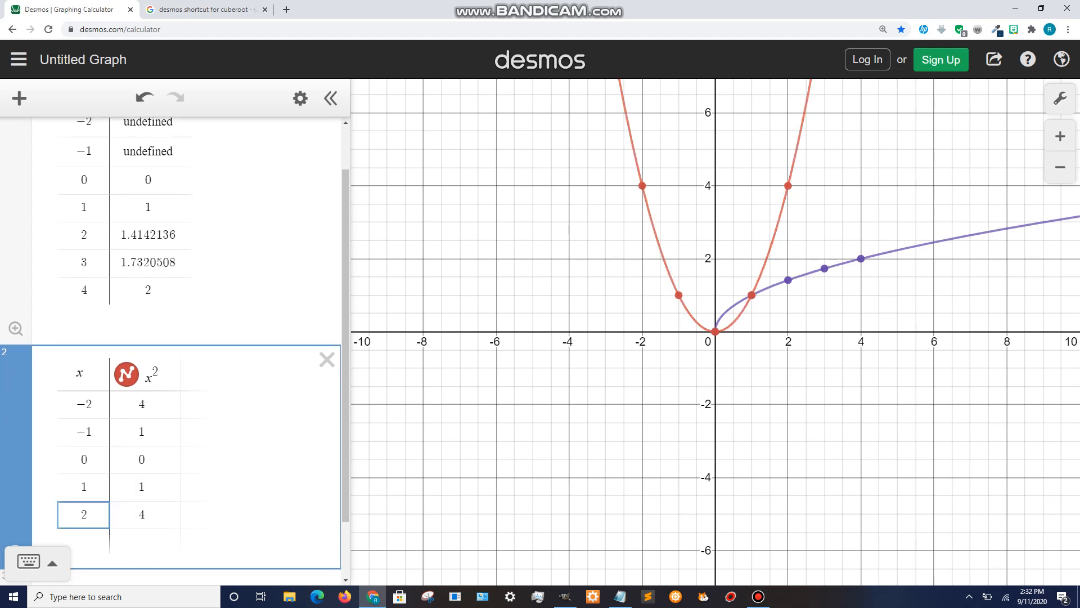
{"action": "left_click", "coordinate": [148, 290]}
{"action": "left_click", "coordinate": [86, 290]}
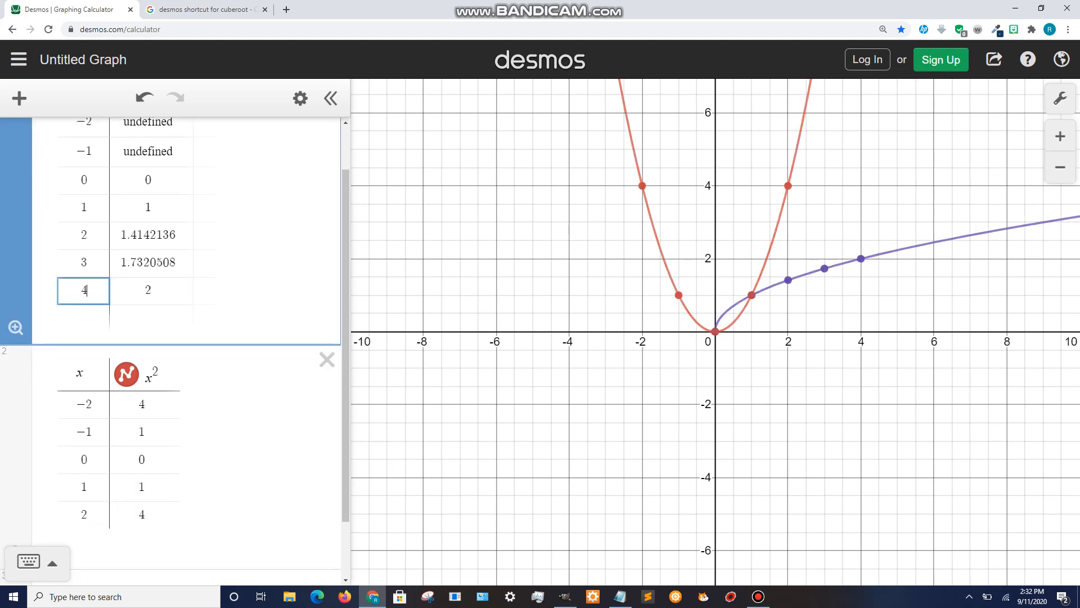
{"action": "scroll", "coordinate": [174, 282], "scroll_direction": "up", "scroll_amount": 1}
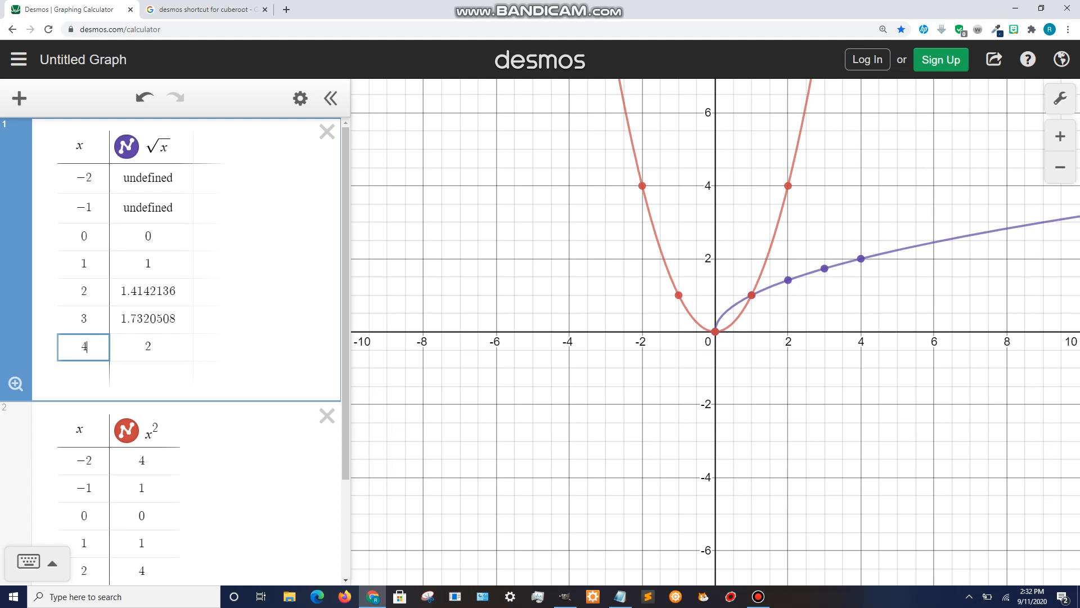
{"action": "scroll", "coordinate": [171, 351], "scroll_direction": "down", "scroll_amount": 1}
{"action": "left_click", "coordinate": [152, 377]}
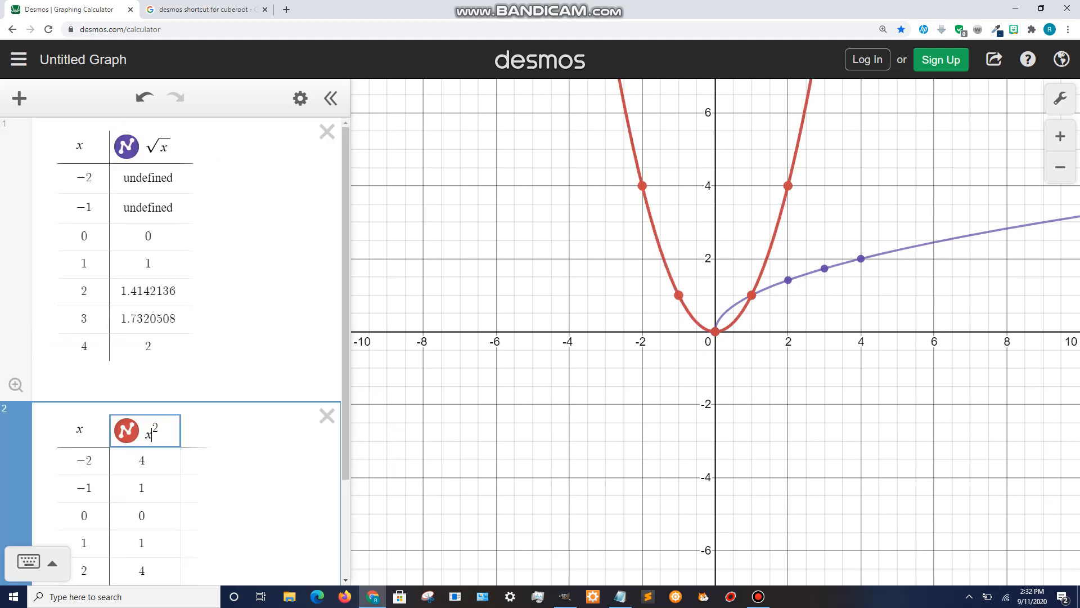
{"action": "key", "text": "shift+Left"}
{"action": "scroll", "coordinate": [175, 349], "scroll_direction": "down", "scroll_amount": 2}
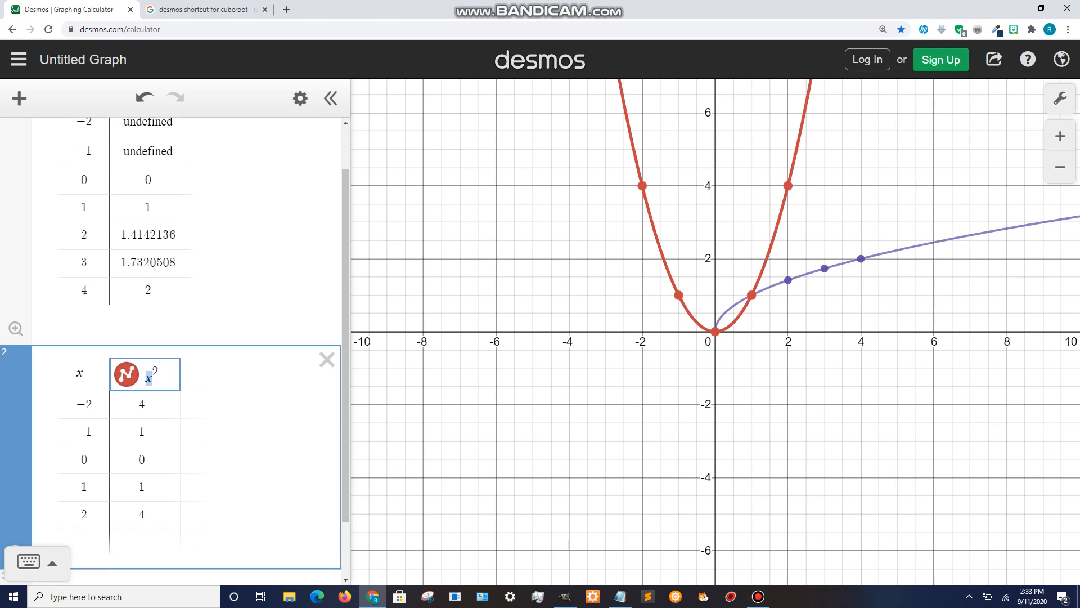
{"action": "key", "text": "shift+Right"}
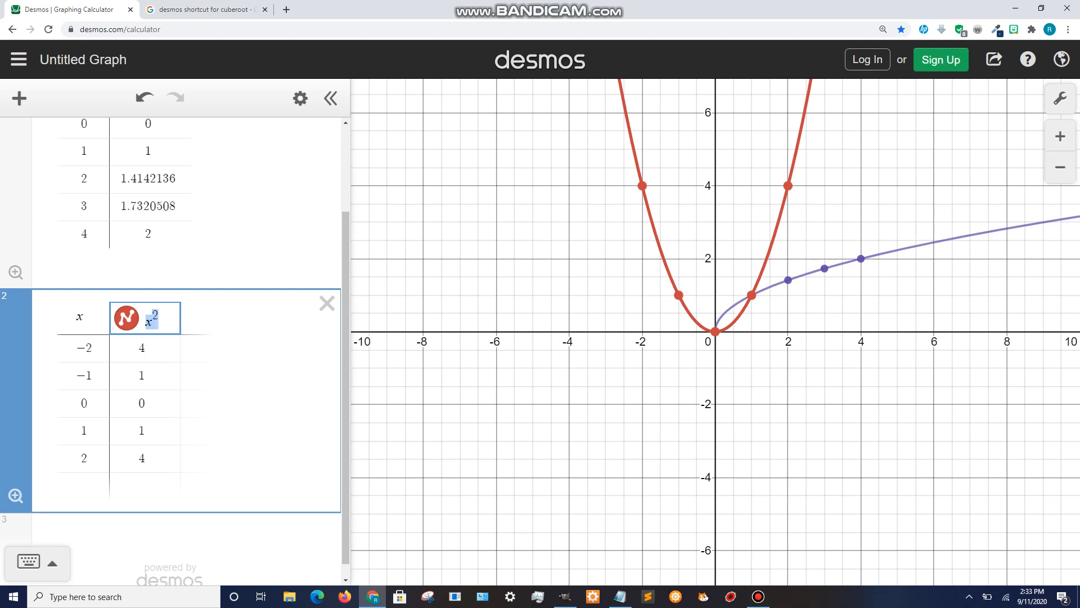
{"action": "scroll", "coordinate": [174, 349], "scroll_direction": "up", "scroll_amount": 2}
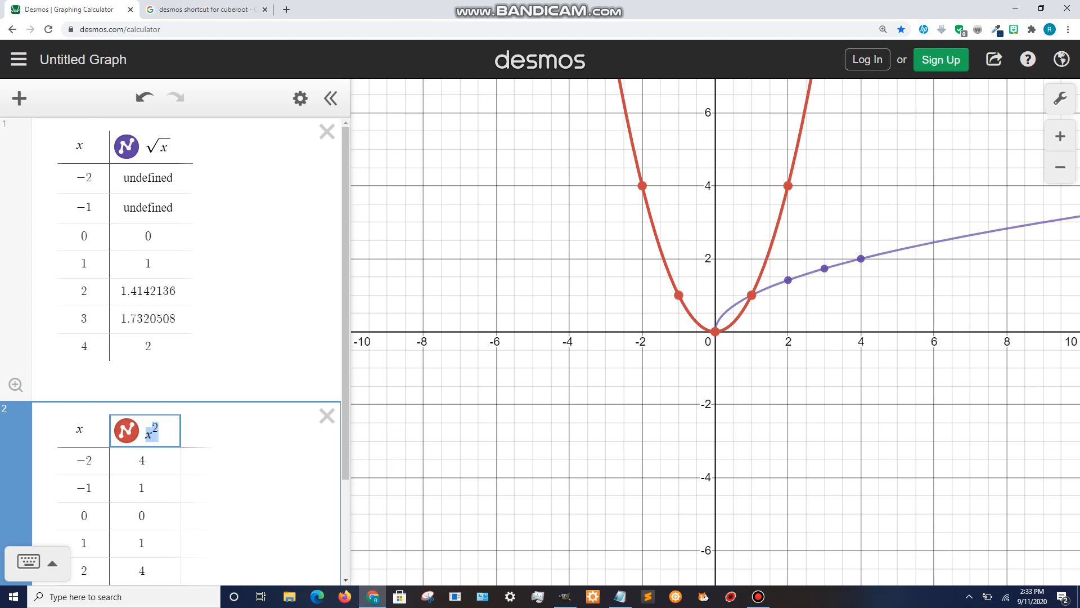
{"action": "key", "text": "Up"}
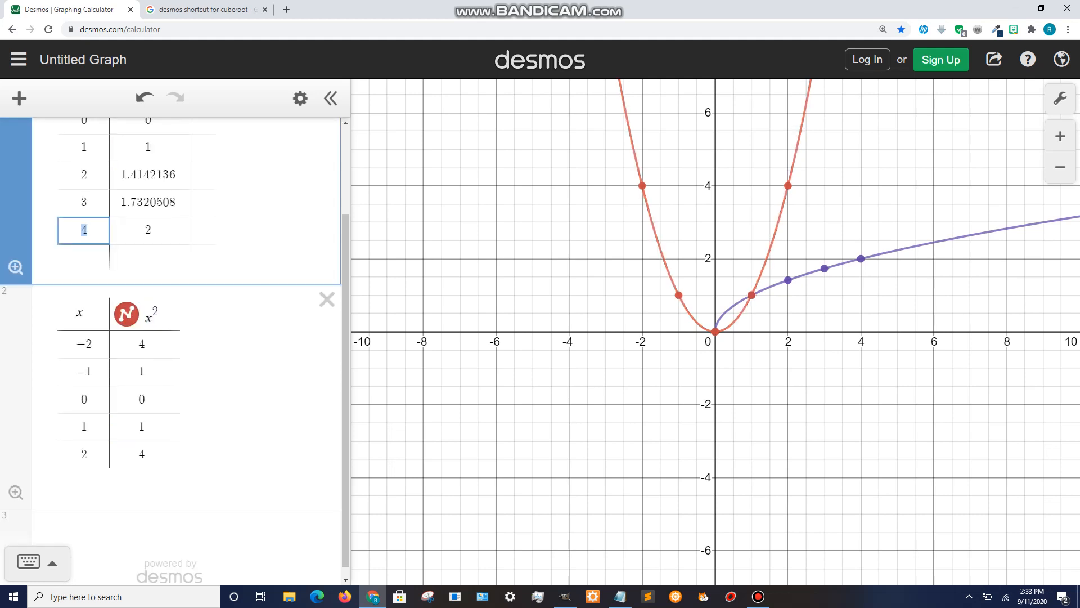
{"action": "scroll", "coordinate": [174, 349], "scroll_direction": "up", "scroll_amount": 1}
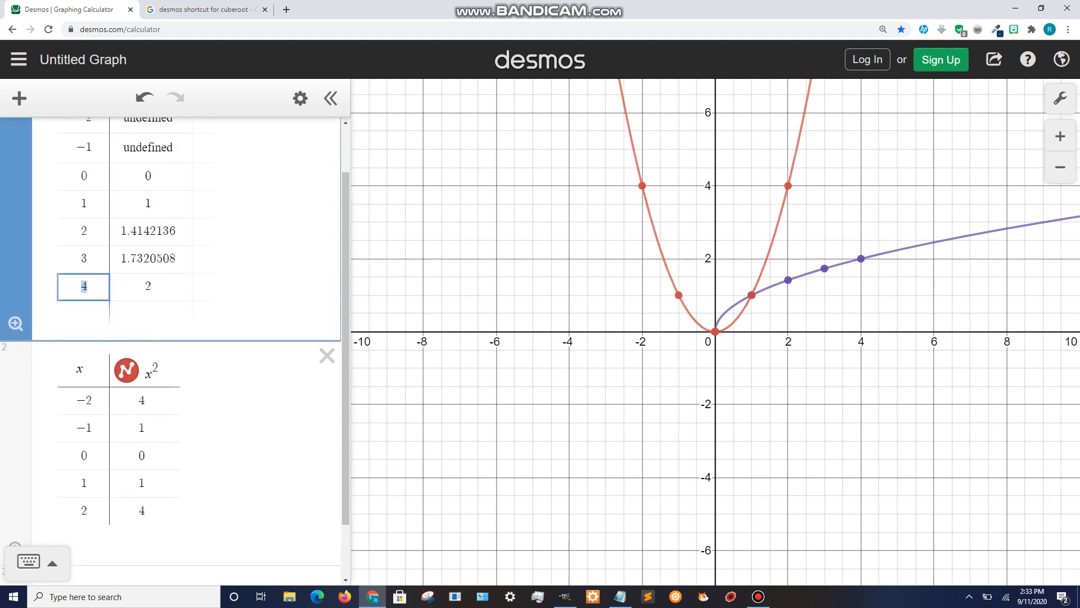
- Replace the last x-value in the square root table with 25
{"action": "type", "text": "16"}
{"action": "left_click", "coordinate": [148, 286]}
{"action": "left_click", "coordinate": [92, 286]}
{"action": "key", "text": "ctrl+a"}
{"action": "type", "text": "25"}
{"action": "left_click", "coordinate": [148, 287]}
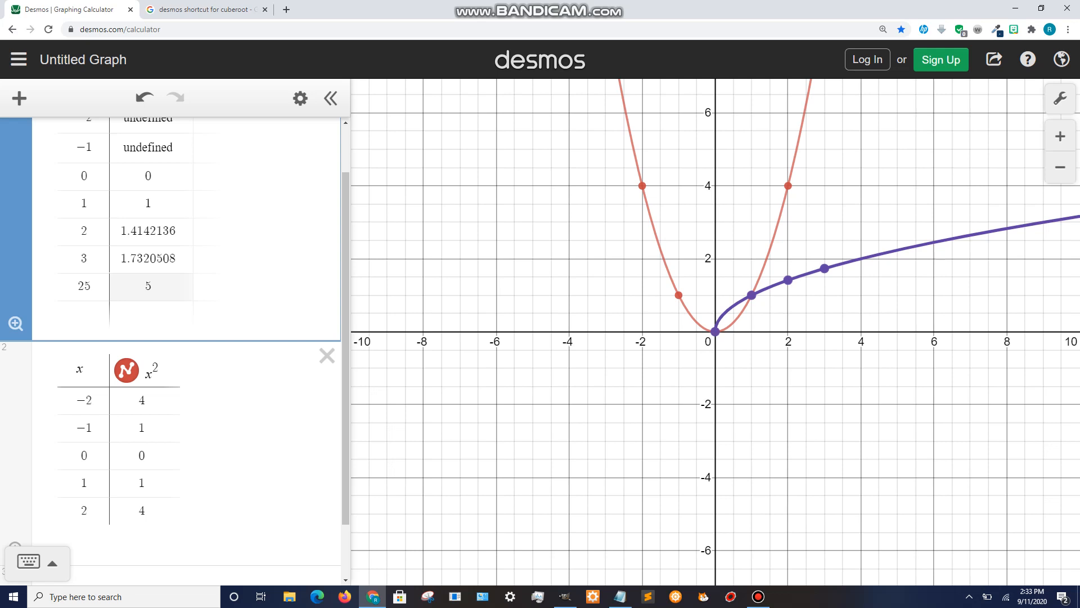
- Change the first x-value in the square root table to −25
{"action": "left_click_drag", "start_coordinate": [92, 287], "coordinate": [76, 286]}
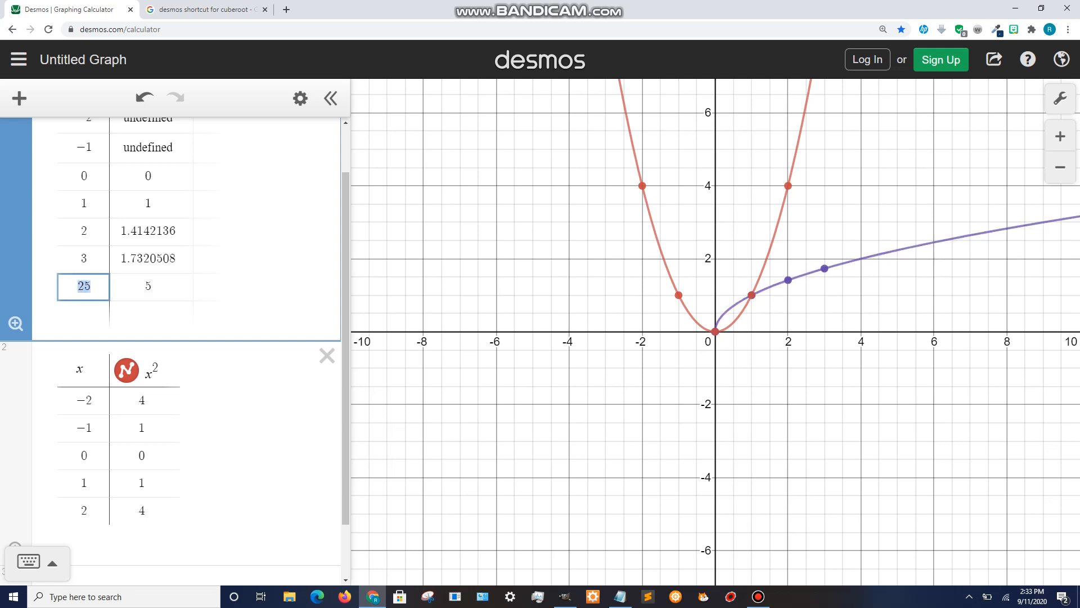
{"action": "left_click_drag", "start_coordinate": [90, 204], "coordinate": [79, 204]}
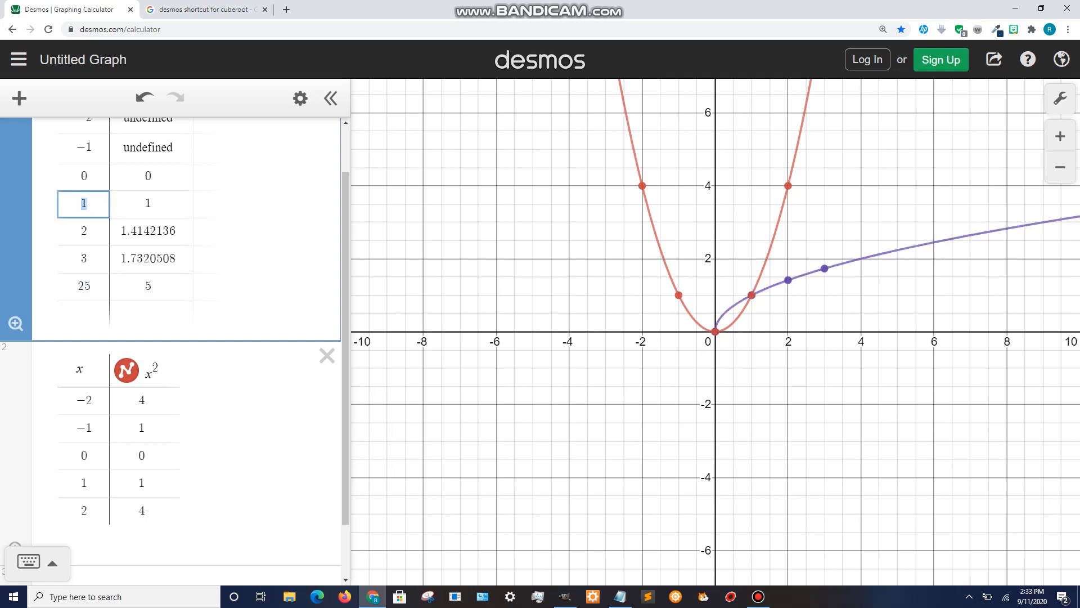
{"action": "scroll", "coordinate": [174, 343], "scroll_direction": "up", "scroll_amount": 1}
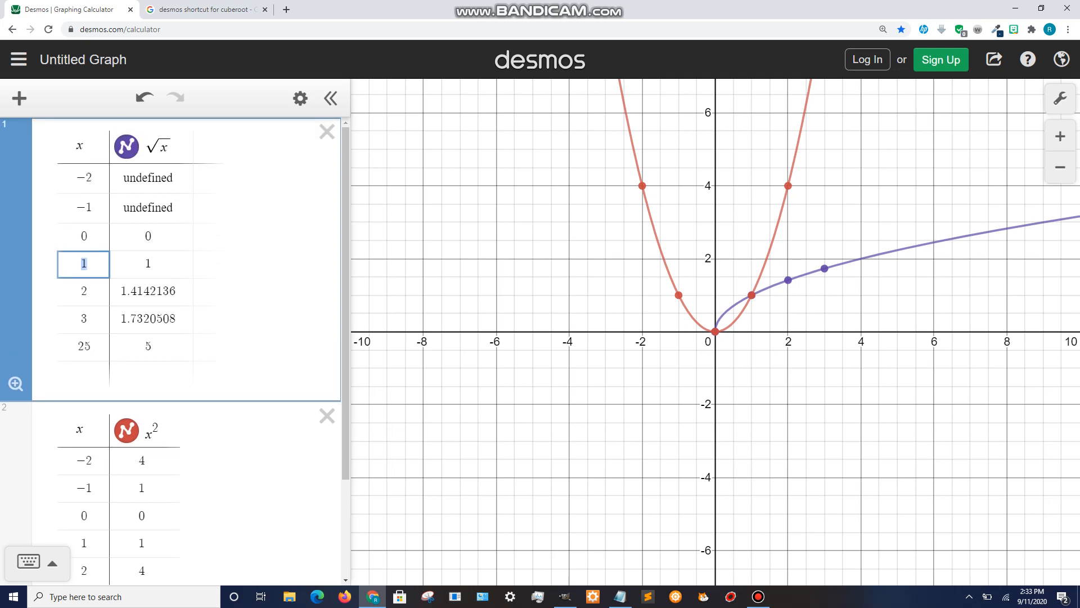
{"action": "left_click_drag", "start_coordinate": [95, 208], "coordinate": [76, 178]}
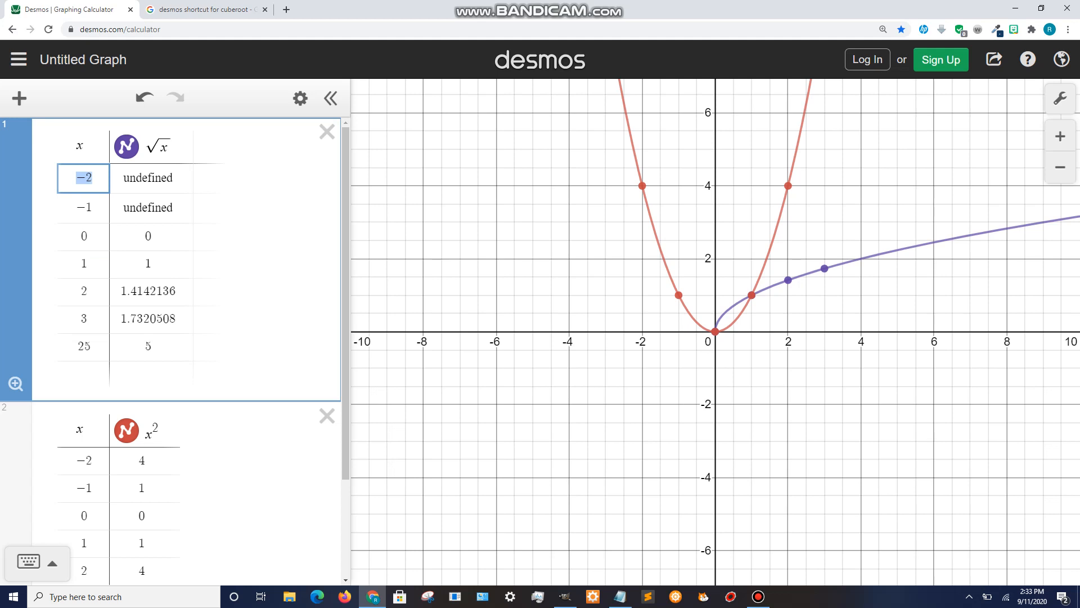
{"action": "key", "text": "BackSpace"}
{"action": "type", "text": "-3"}
{"action": "key", "text": "BackSpace"}
{"action": "type", "text": "-25"}
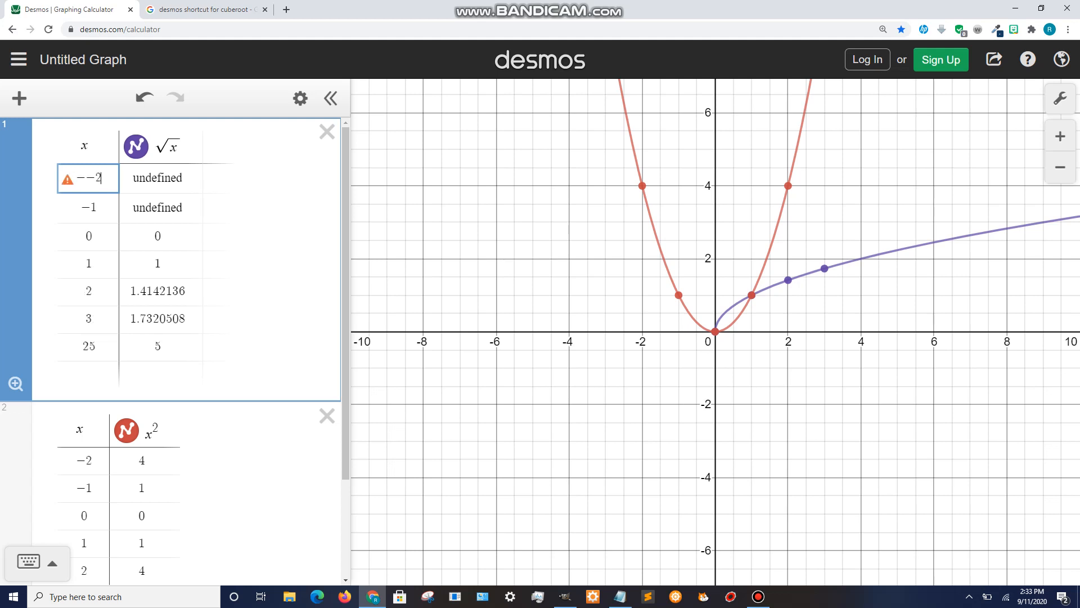
{"action": "key", "text": "BackSpace"}
{"action": "key", "text": "BackSpace"}
{"action": "key", "text": "BackSpace"}
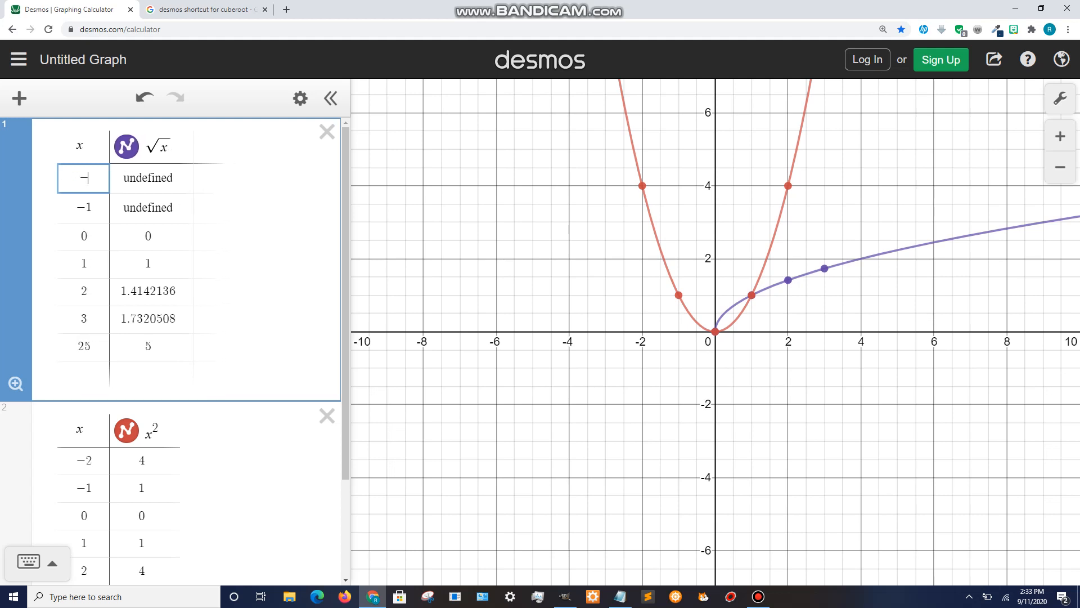
{"action": "type", "text": "25"}
{"action": "key", "text": "Right"}
{"action": "key", "text": "Down"}
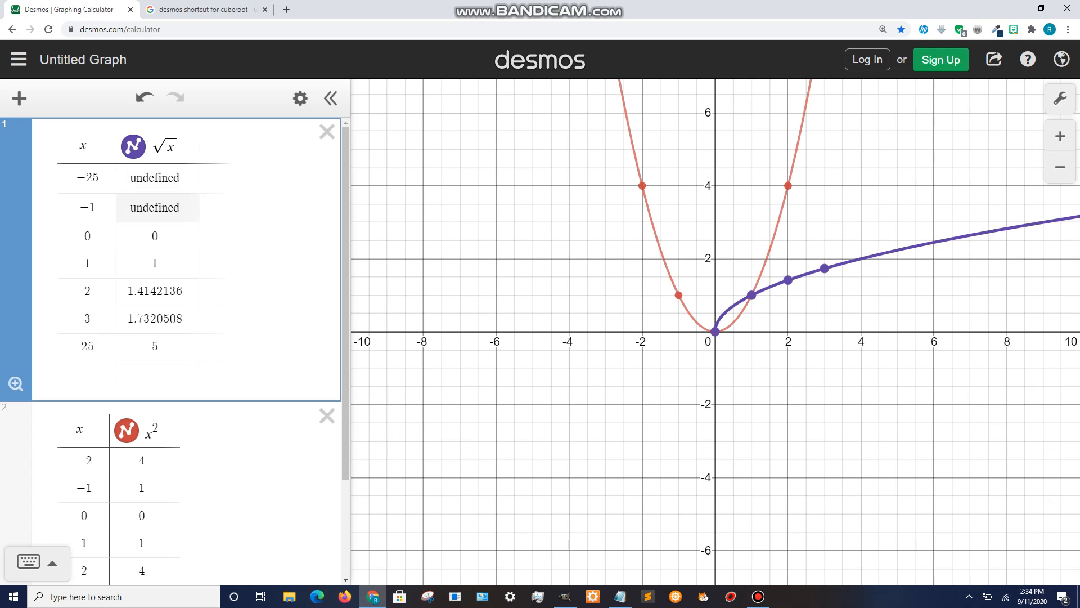
- Display the coordinates of several points on the square root curve and delete the x² table
{"action": "left_click", "coordinate": [751, 295]}
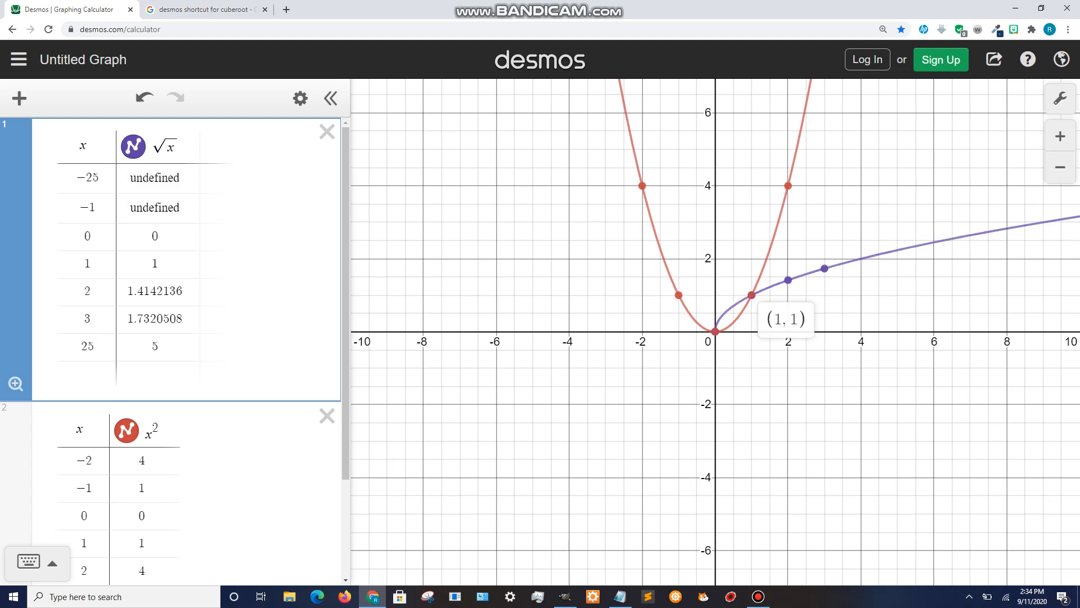
{"action": "left_click", "coordinate": [788, 280]}
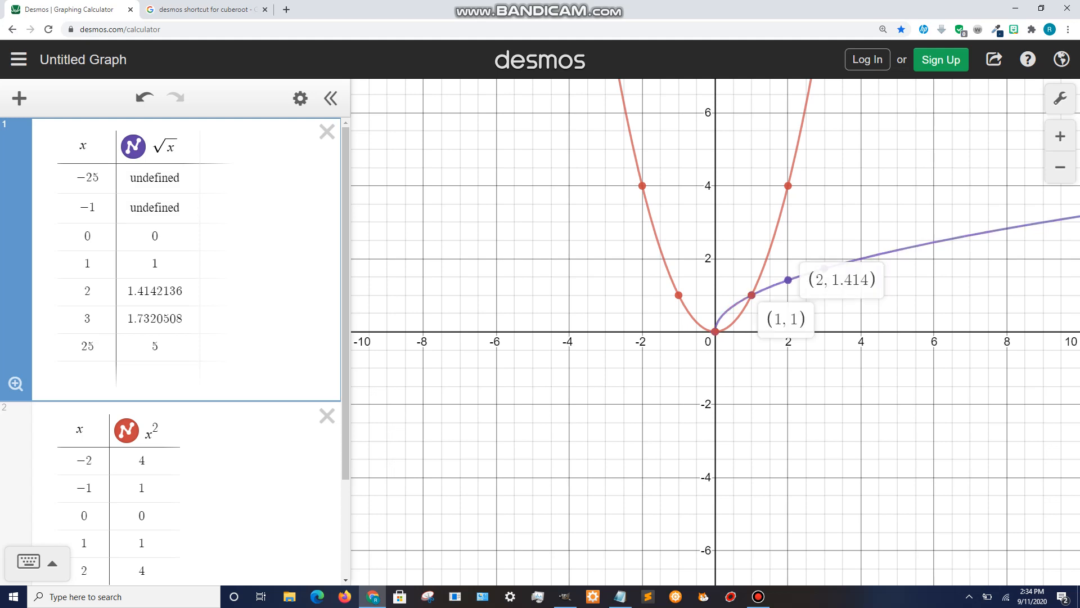
{"action": "left_click", "coordinate": [844, 349]}
{"action": "left_click", "coordinate": [825, 268]}
{"action": "left_click", "coordinate": [788, 280]}
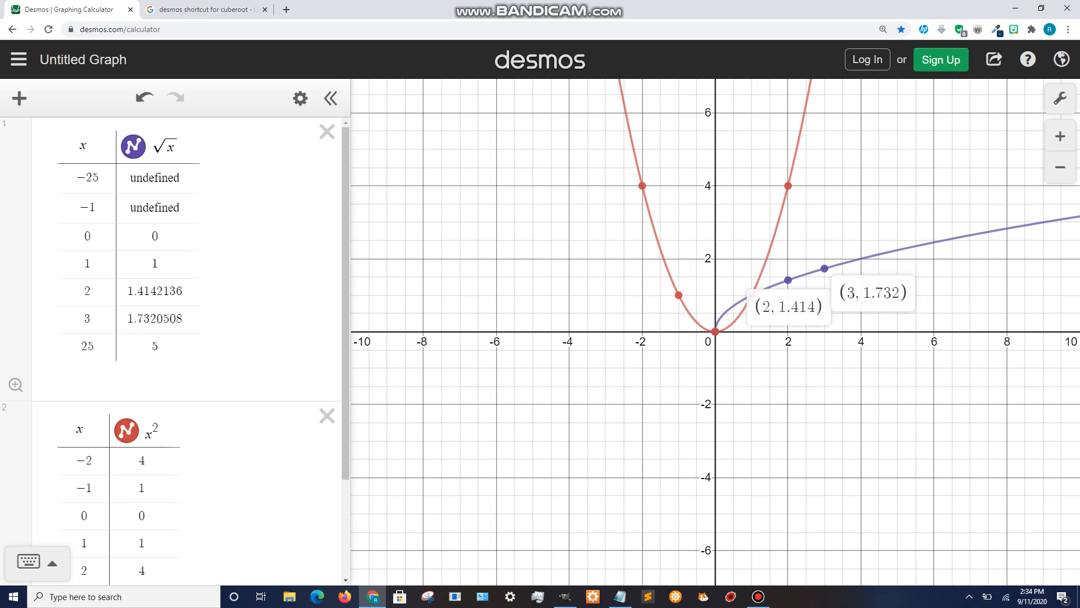
{"action": "left_click", "coordinate": [844, 348]}
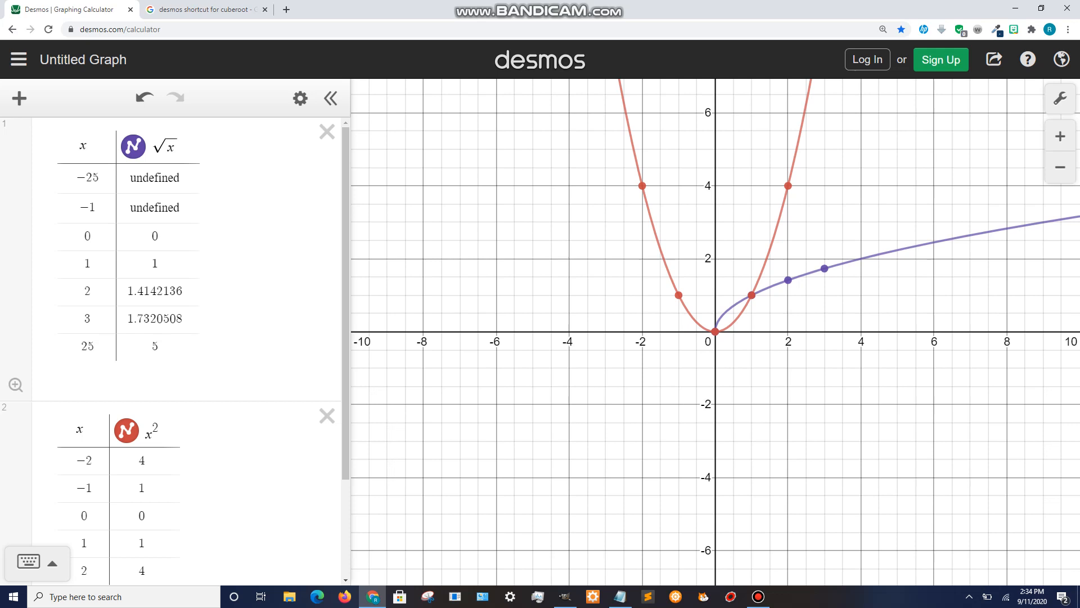
{"action": "left_click", "coordinate": [327, 416]}
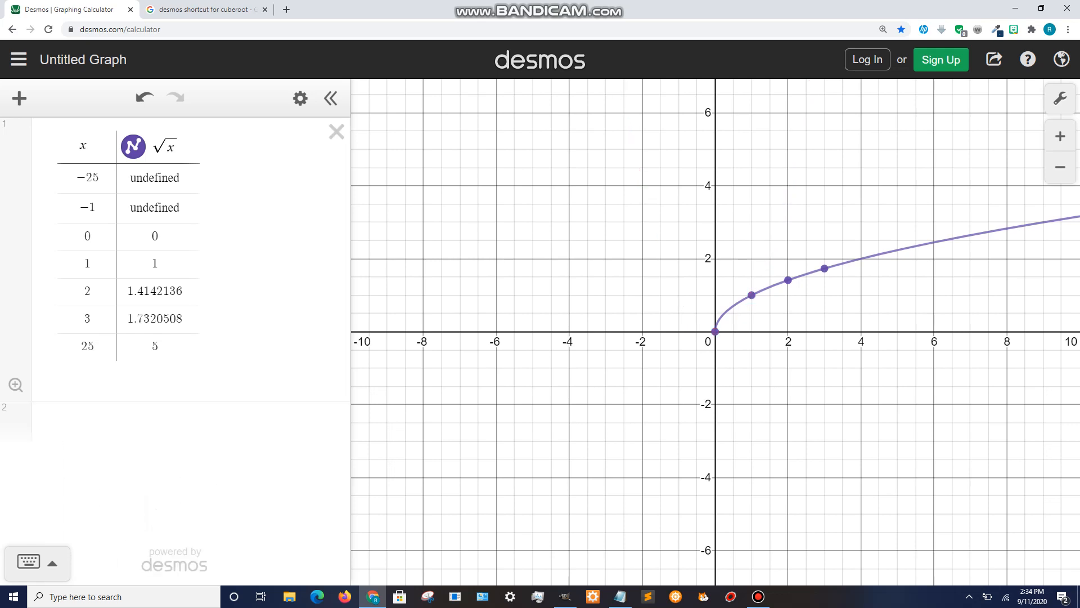
- Delete the square root table and enter the equation y = ∛x using the nth root
{"action": "left_click", "coordinate": [337, 132]}
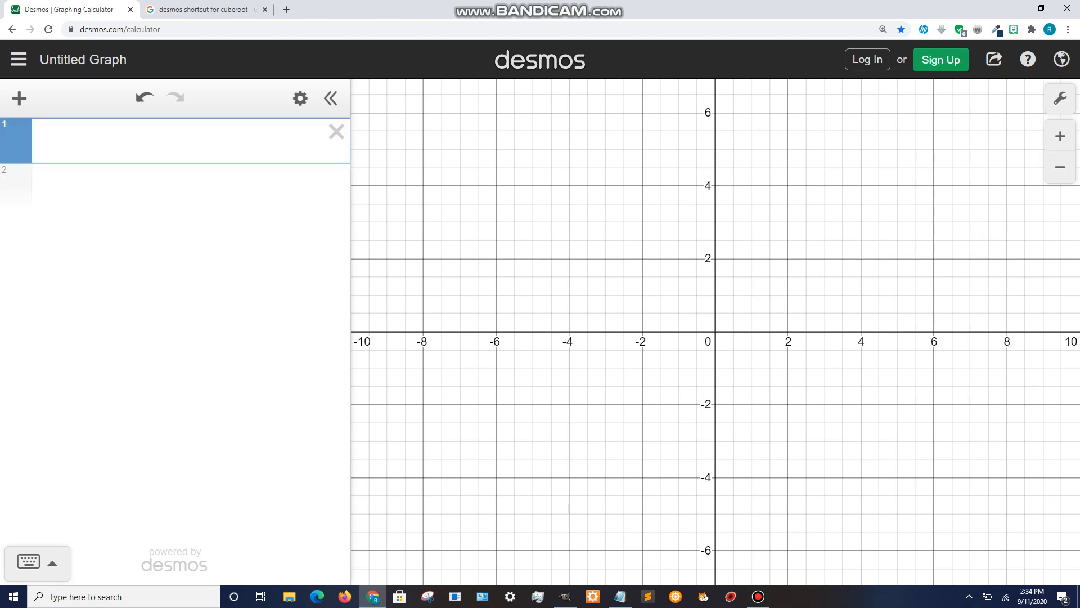
{"action": "type", "text": "nth"}
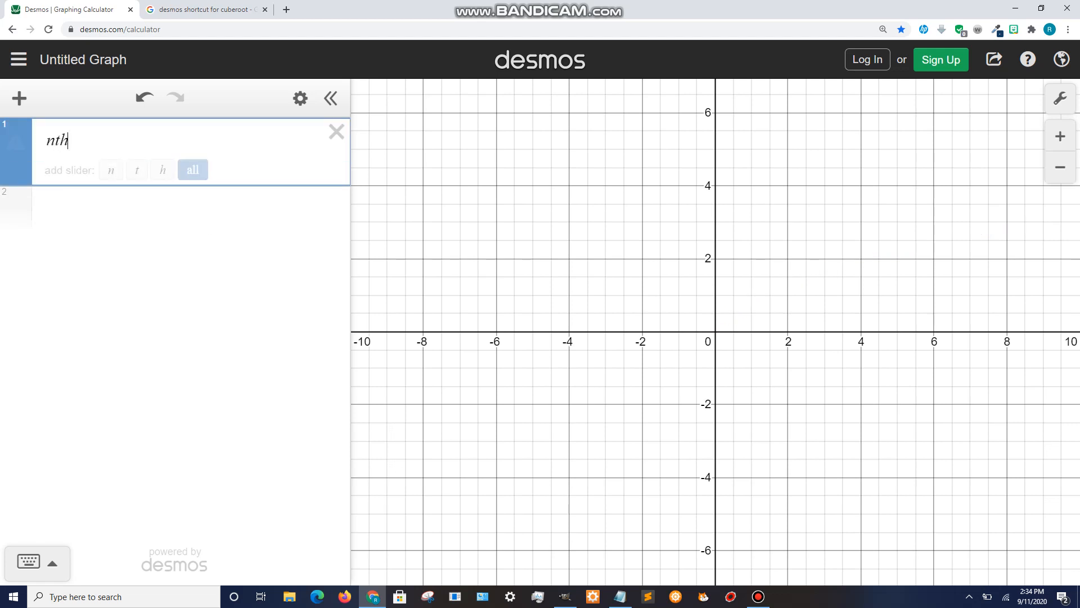
{"action": "type", "text": "root"}
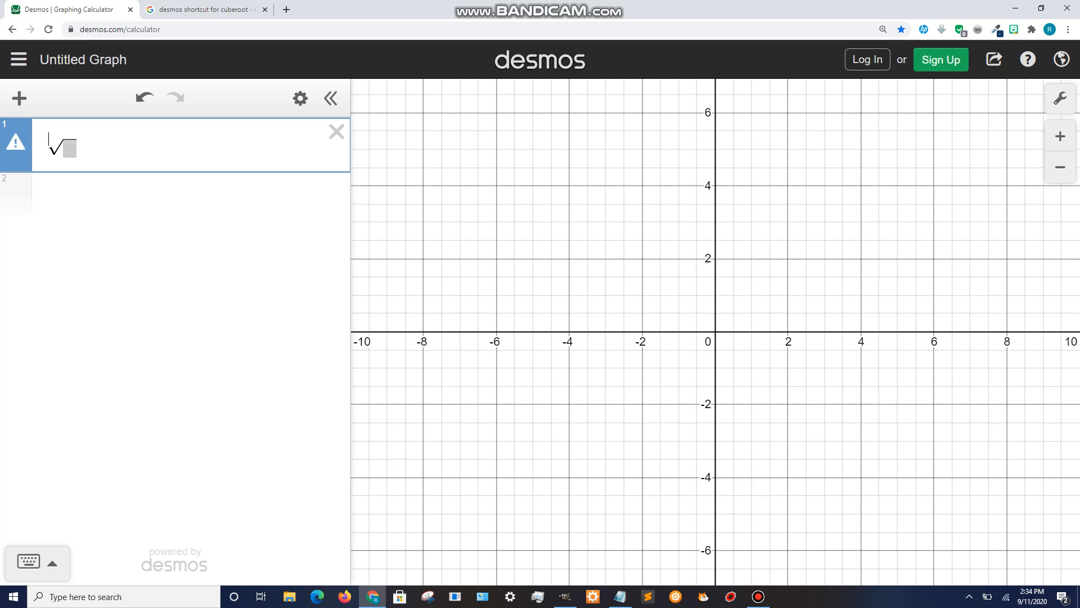
{"action": "type", "text": "3"}
{"action": "key", "text": "Right"}
{"action": "type", "text": "x"}
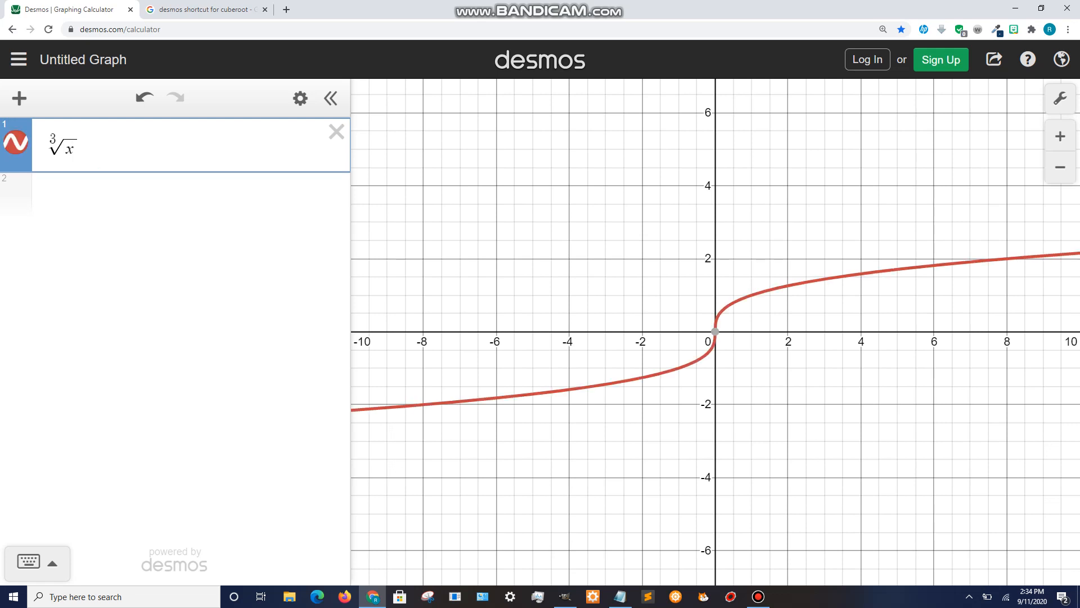
{"action": "key", "text": "Home"}
{"action": "type", "text": "y="}
{"action": "mouse_move", "coordinate": [678, 366]}
{"action": "left_mouse_down"}
{"action": "mouse_move", "coordinate": [385, 407]}
{"action": "mouse_move", "coordinate": [617, 382]}
{"action": "mouse_move", "coordinate": [707, 353]}
{"action": "mouse_move", "coordinate": [638, 378]}
{"action": "mouse_move", "coordinate": [424, 405]}
{"action": "mouse_move", "coordinate": [691, 363]}
{"action": "left_mouse_up"}
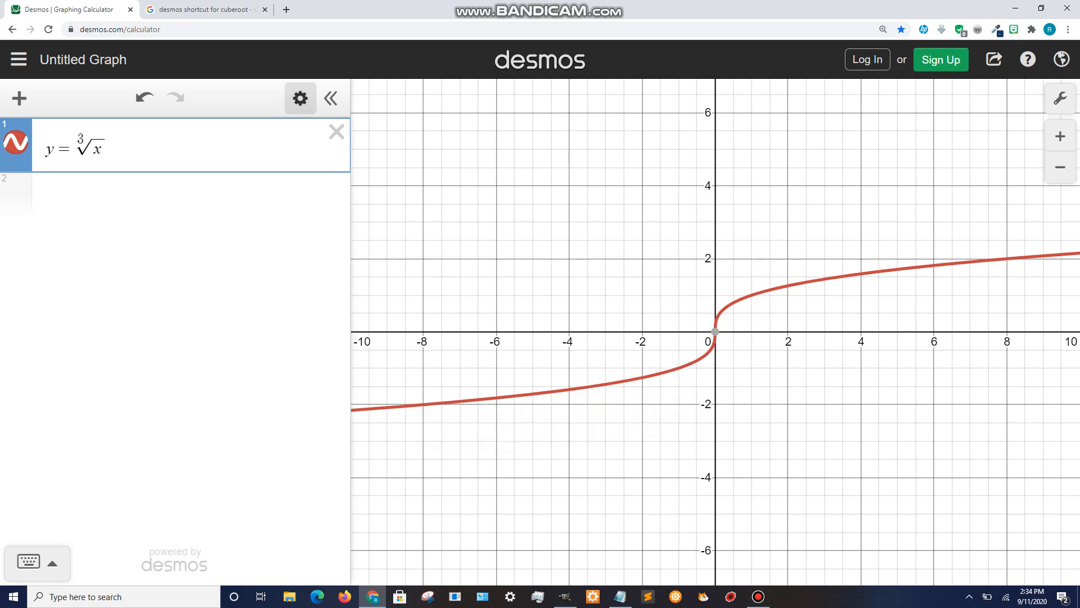
- Convert the cube root equation into a table and add a row with x-value 27
{"action": "left_click", "coordinate": [301, 98]}
{"action": "left_click", "coordinate": [246, 138]}
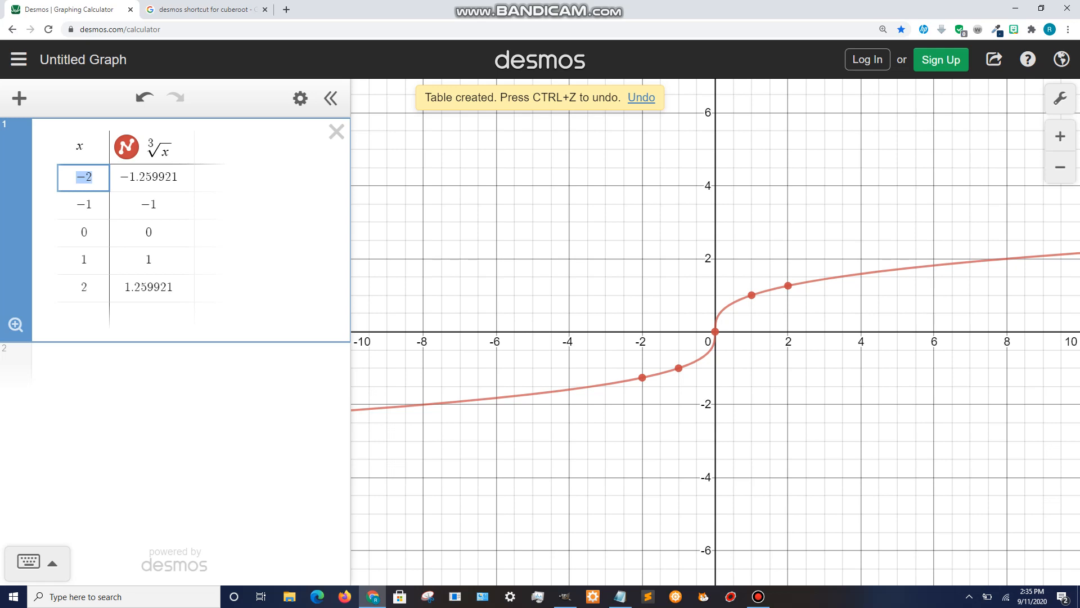
{"action": "left_click", "coordinate": [82, 316]}
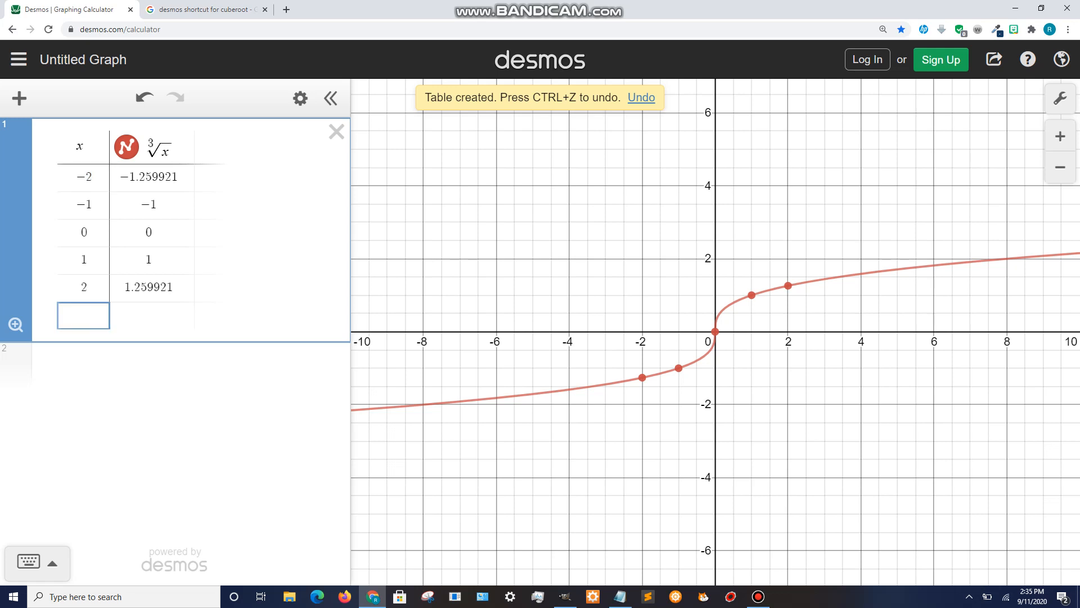
{"action": "type", "text": "27"}
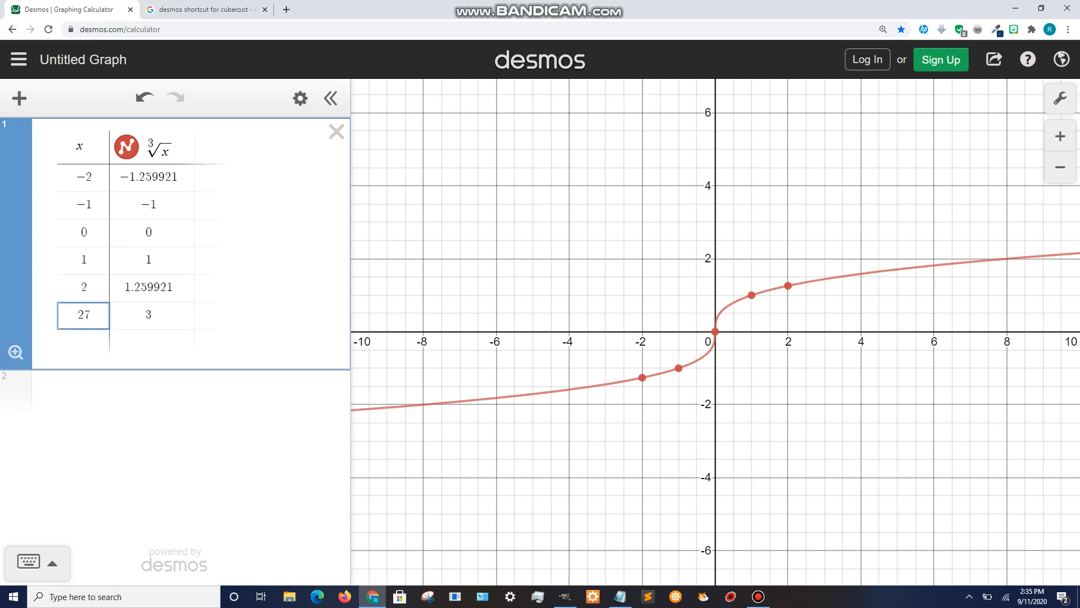
- Examine the point at x = 27 on the cube root curve
{"action": "left_click", "coordinate": [148, 315]}
{"action": "left_click_drag", "start_coordinate": [788, 338], "coordinate": [348, 347]}
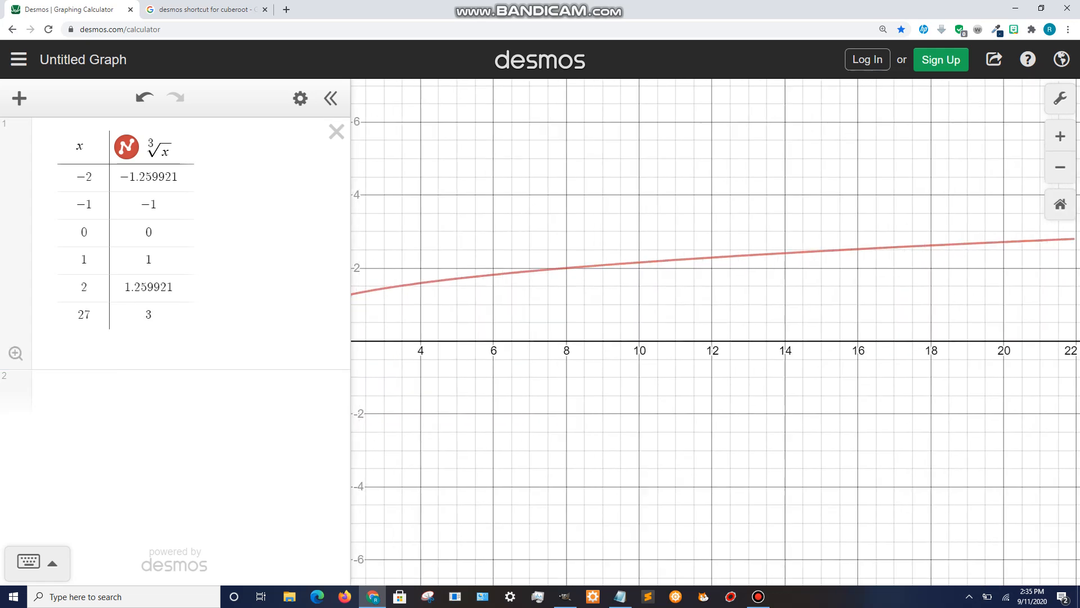
{"action": "scroll", "coordinate": [670, 347], "scroll_direction": "down", "scroll_amount": 7}
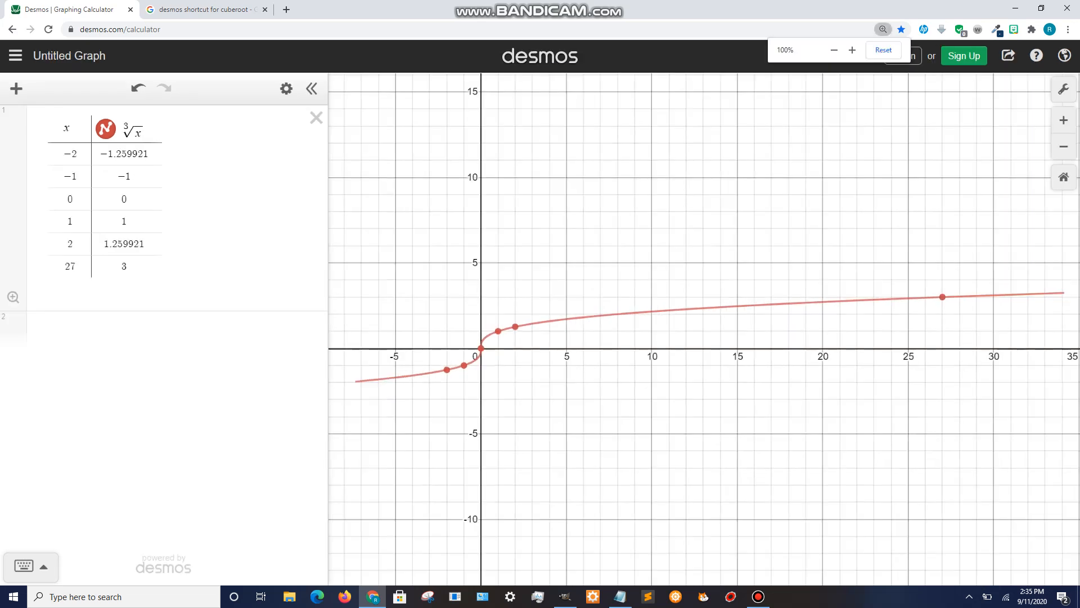
{"action": "mouse_move", "coordinate": [923, 296]}
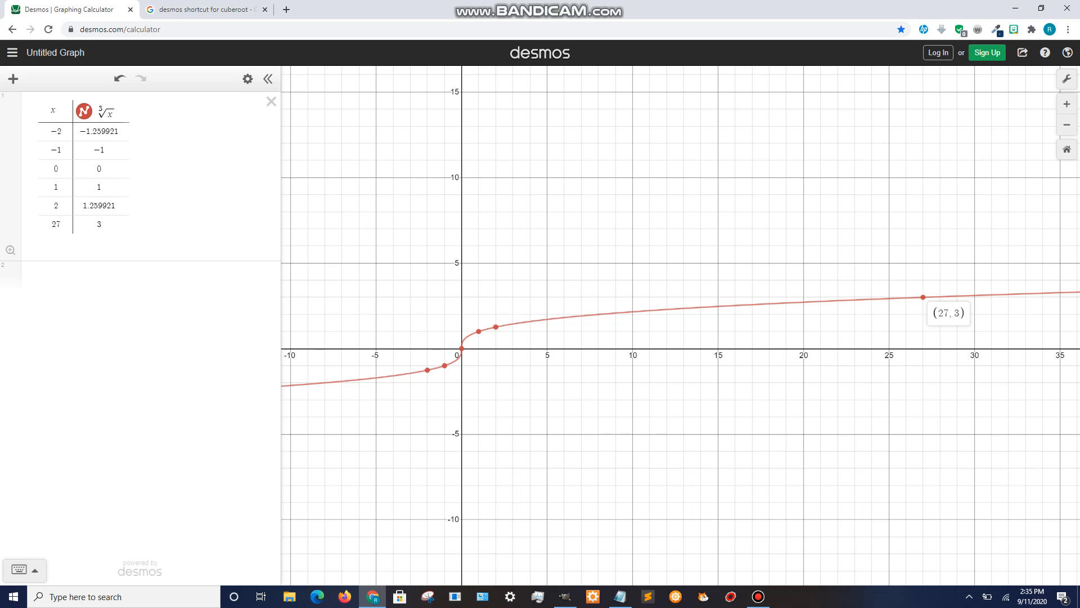
{"action": "scroll", "coordinate": [680, 326], "scroll_direction": "up", "scroll_amount": 2}
{"action": "key", "text": "ctrl+plus"}
{"action": "key", "text": "ctrl+plus"}
{"action": "key", "text": "ctrl+plus"}
{"action": "key", "text": "ctrl+plus"}
{"action": "key", "text": "ctrl+plus"}
{"action": "key", "text": "ctrl+plus"}
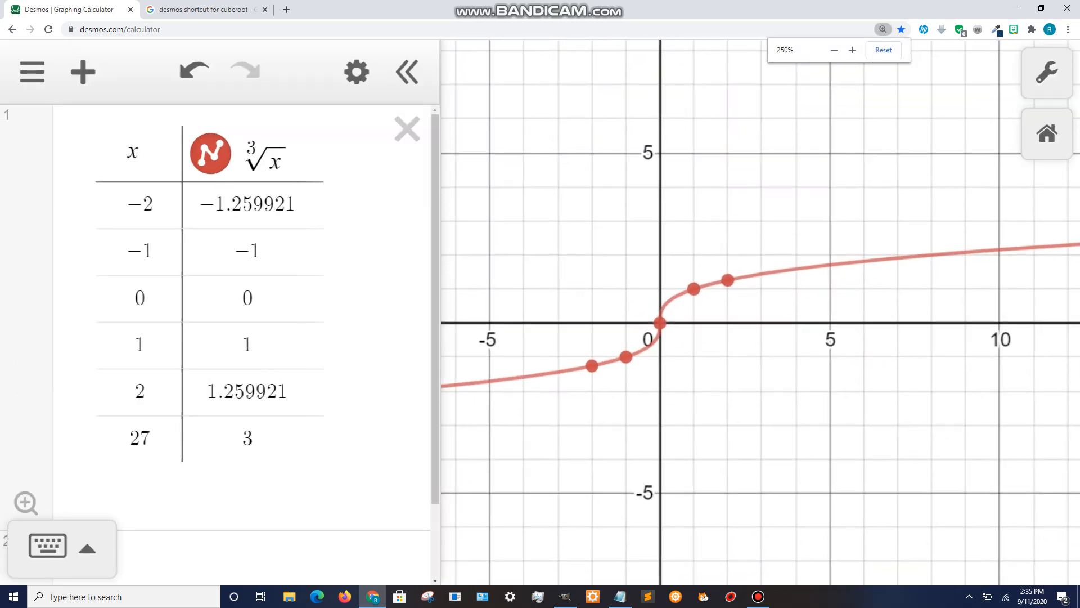
{"action": "key", "text": "ctrl+minus"}
{"action": "key", "text": "ctrl+minus"}
{"action": "left_click_drag", "start_coordinate": [727, 336], "coordinate": [715, 288]}
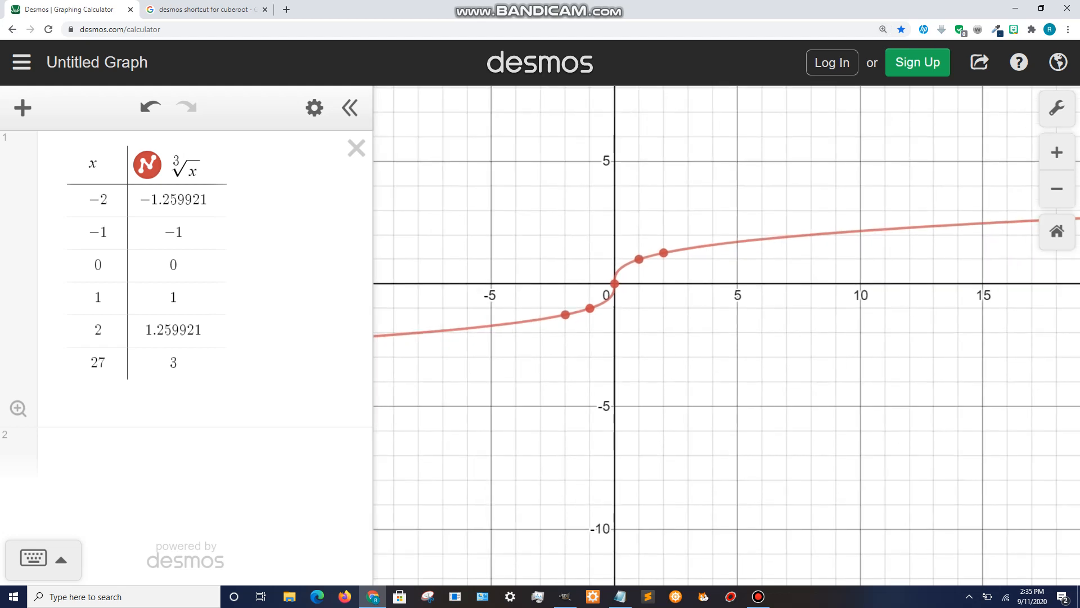
- Delete the cube root table and graph the equation y = x^2
{"action": "left_click", "coordinate": [356, 148]}
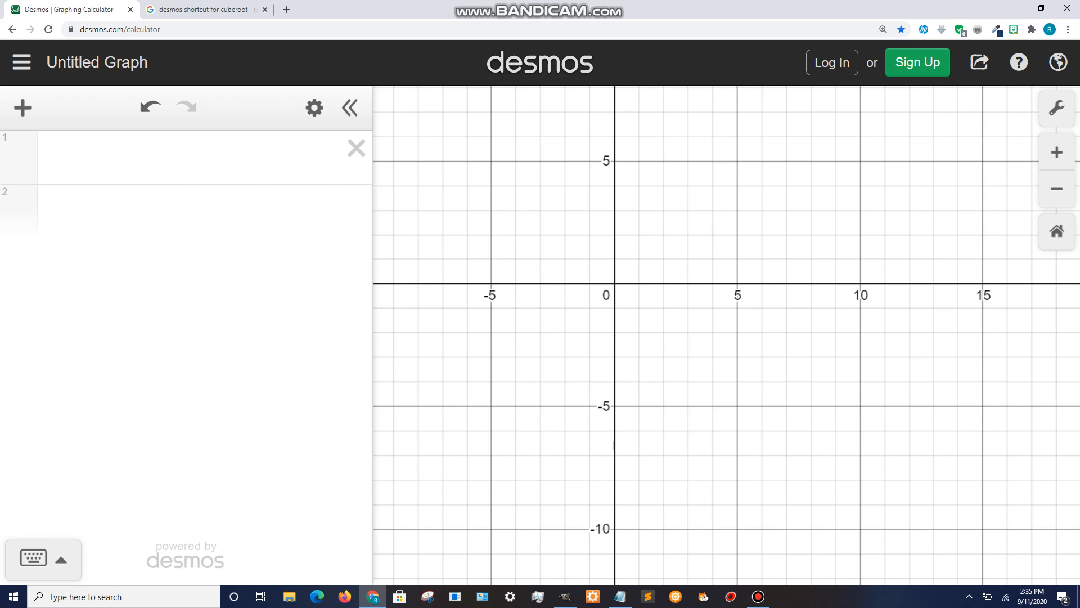
{"action": "left_click", "coordinate": [54, 158]}
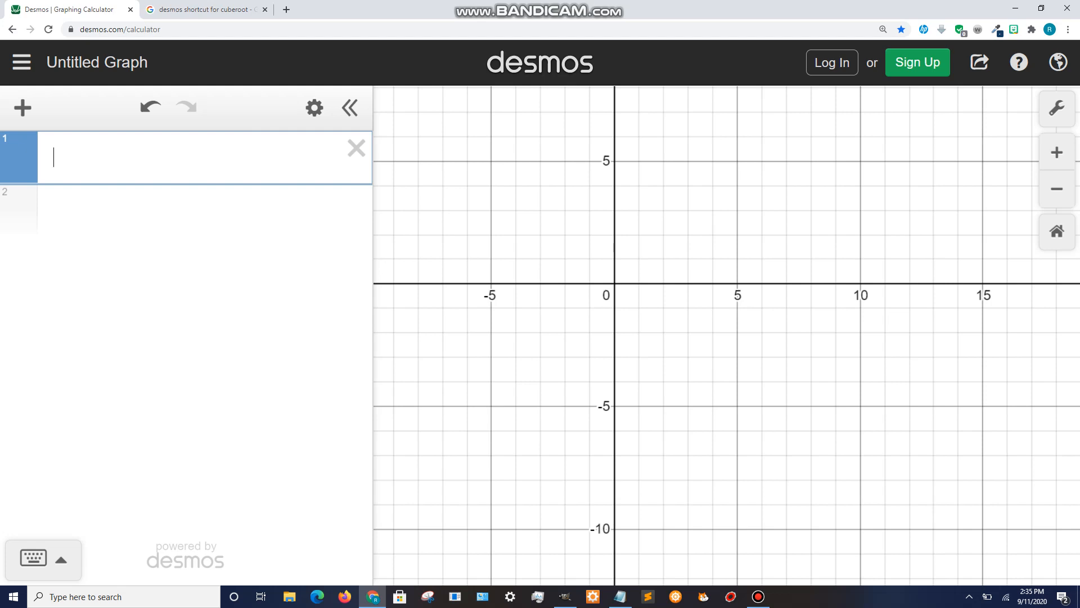
{"action": "type", "text": "y=x^2"}
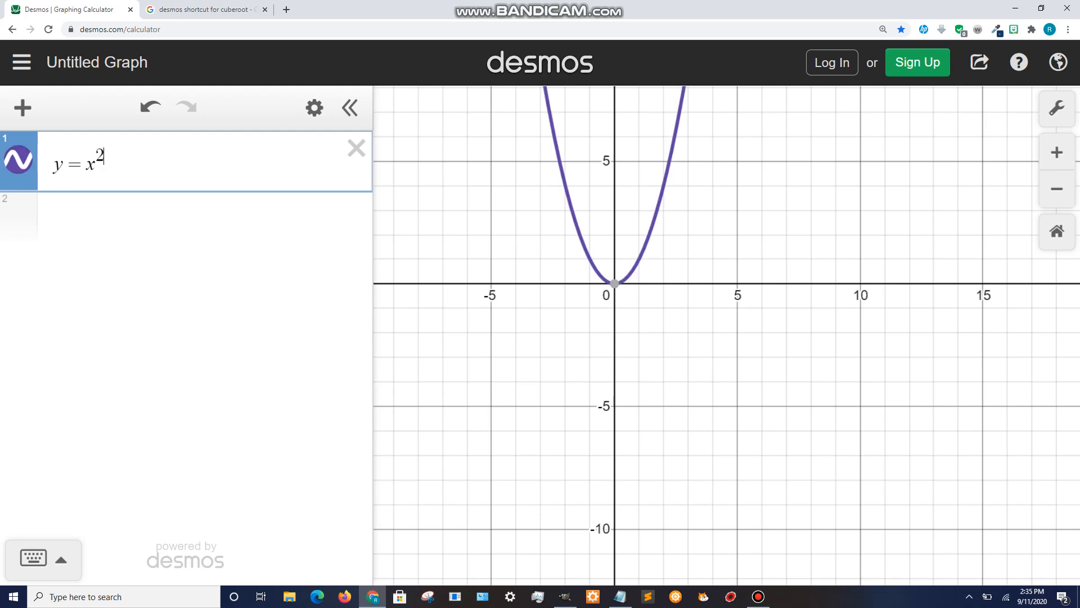
{"action": "left_click_drag", "start_coordinate": [727, 336], "coordinate": [789, 427]}
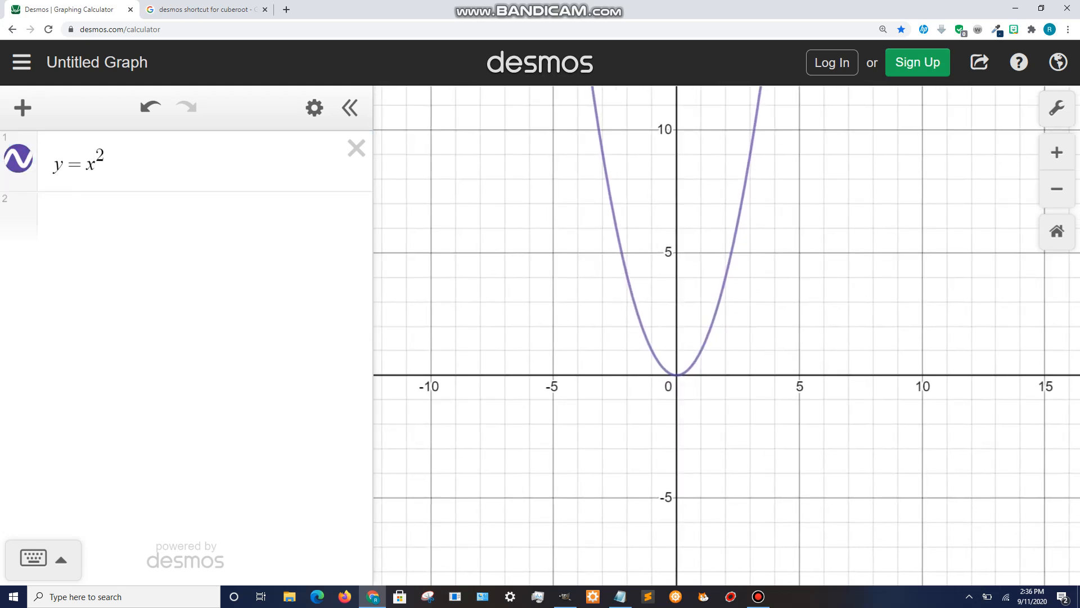
- Change the parabola's equation to y = x^2 + 2
{"action": "left_click", "coordinate": [107, 164]}
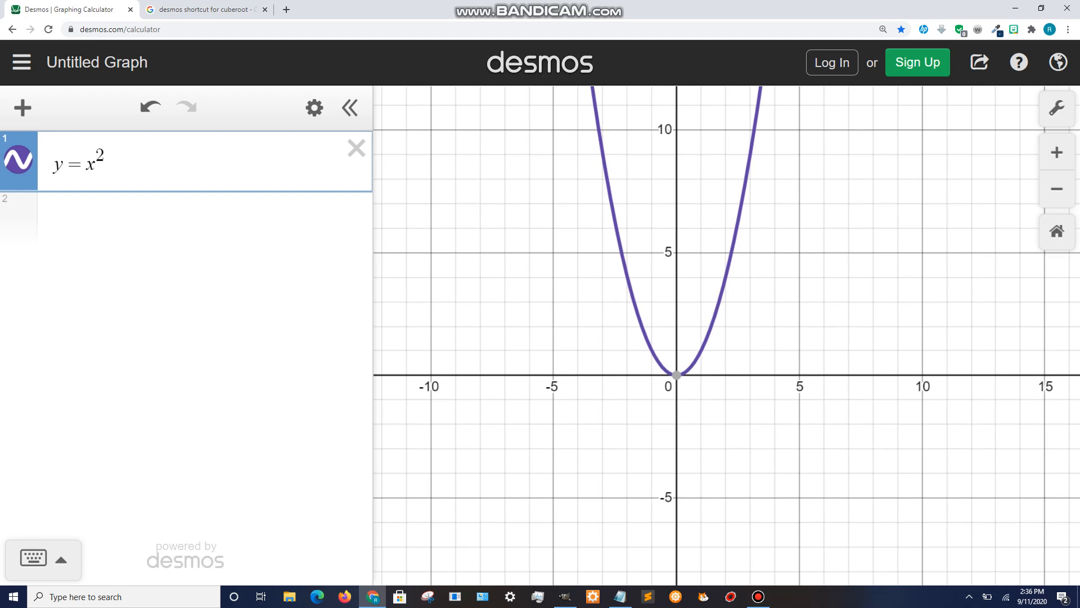
{"action": "type", "text": "=-"}
{"action": "key", "text": "BackSpace"}
{"action": "key", "text": "BackSpace"}
{"action": "type", "text": "+2"}
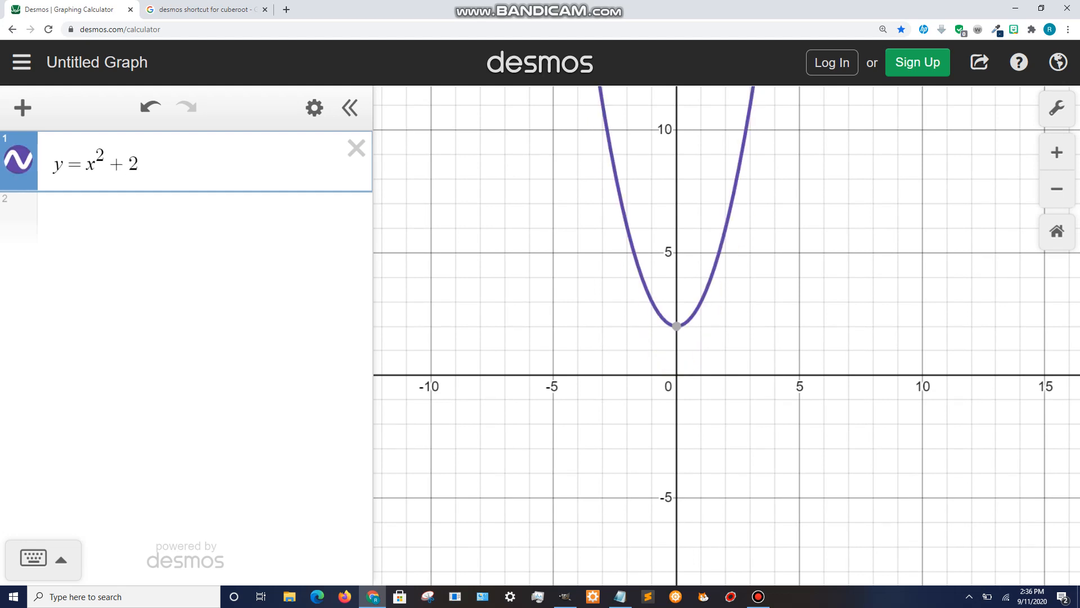
- Rewrite the parabola's equation as y = (x − 2)^2 + 4
{"action": "key", "text": "BackSpace"}
{"action": "key", "text": "BackSpace"}
{"action": "key", "text": "BackSpace"}
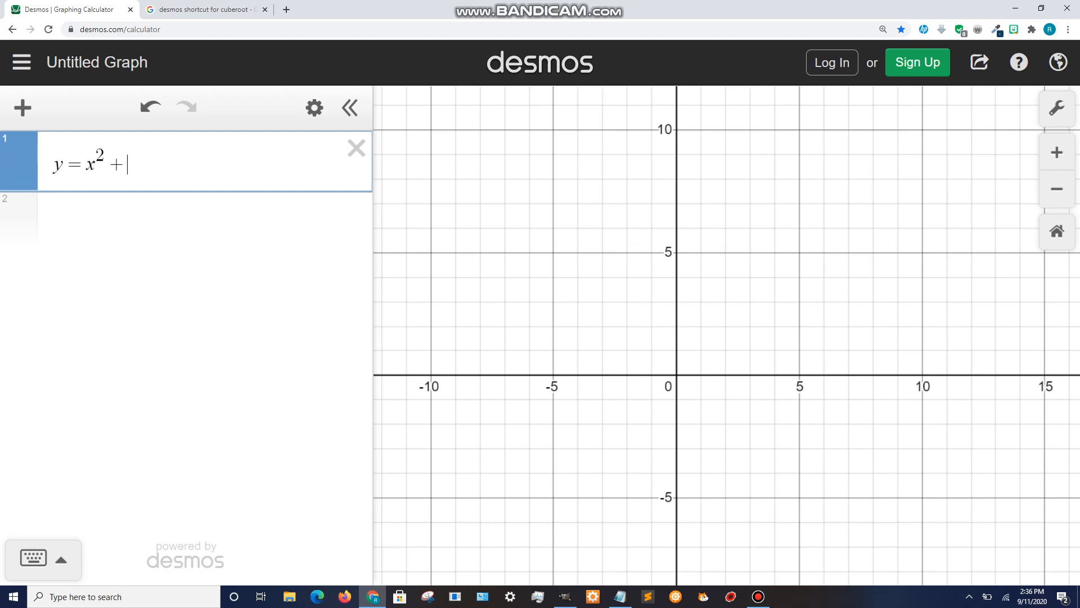
{"action": "key", "text": "BackSpace"}
{"action": "type", "text": "(x-2"}
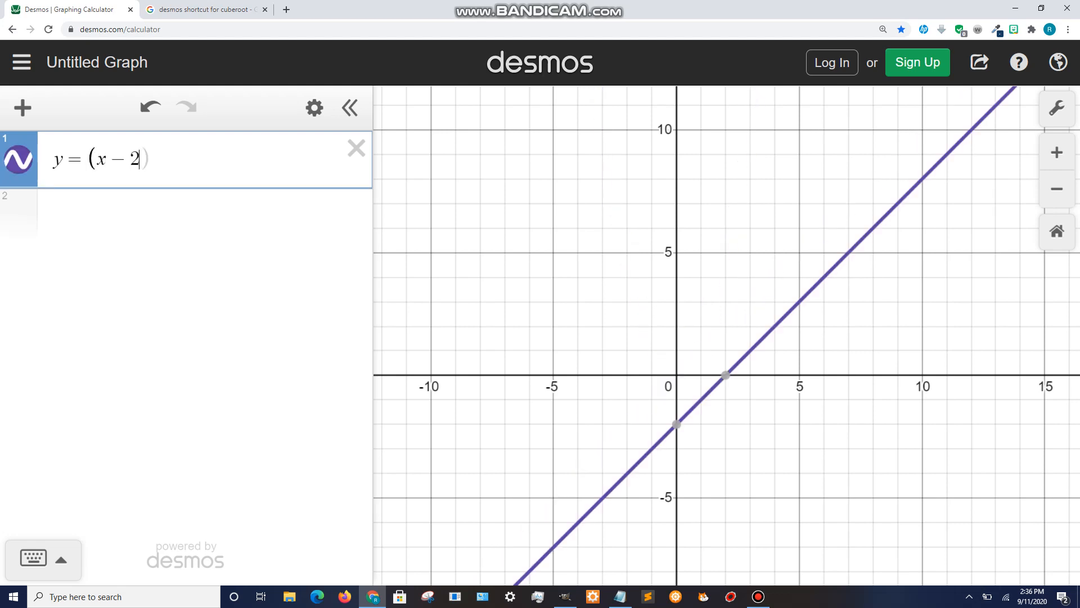
{"action": "key", "text": "Right"}
{"action": "type", "text": ")^2"}
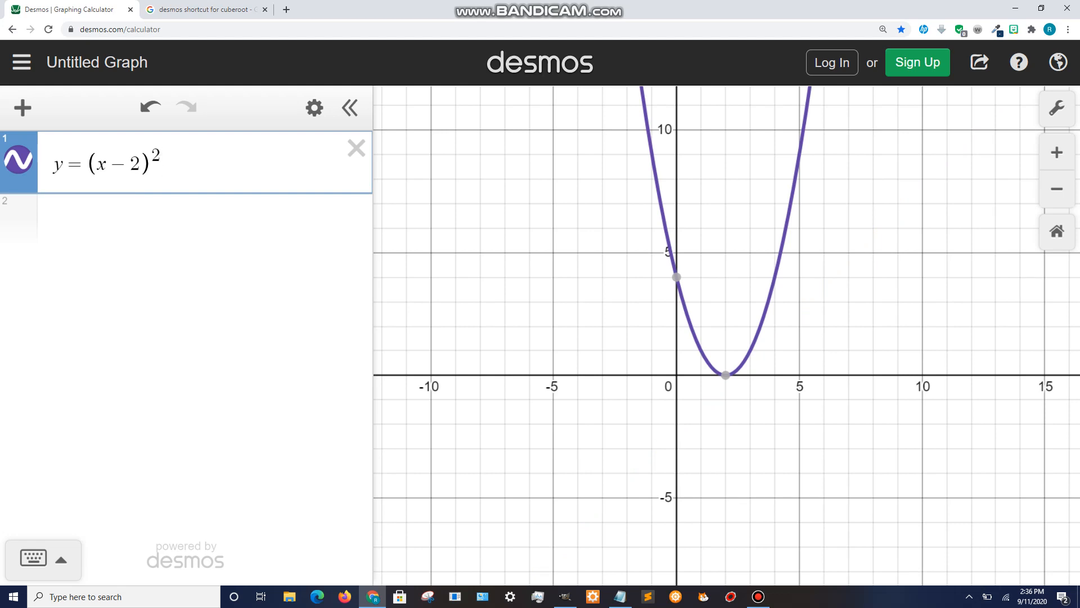
{"action": "key", "text": "Right"}
{"action": "type", "text": "+4"}
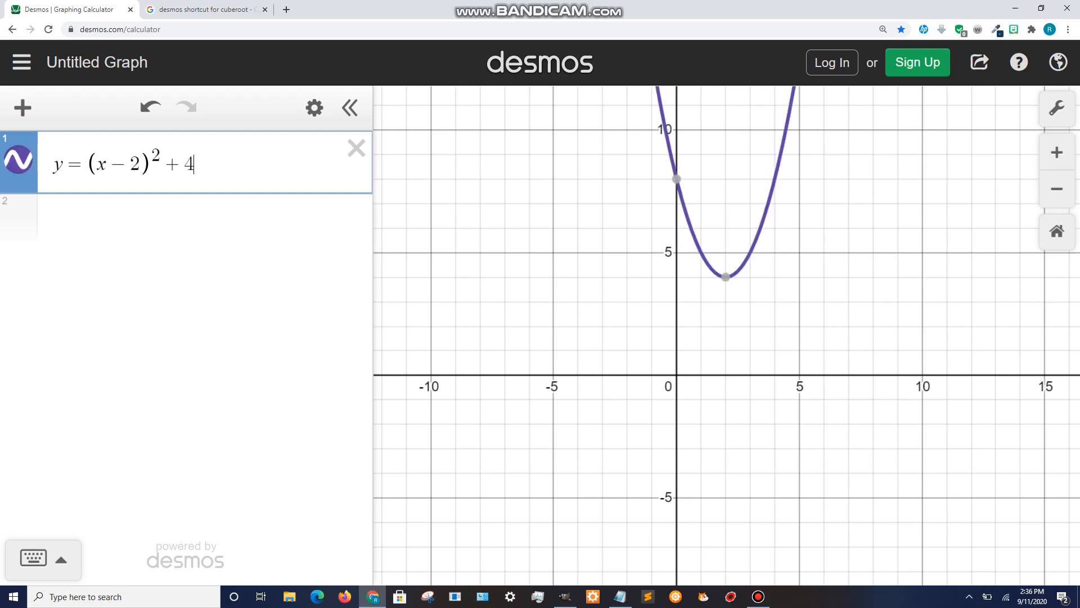
- Compare the parabola's vertex with the −2 term inside the parentheses
{"action": "left_click", "coordinate": [726, 277]}
{"action": "left_click_drag", "start_coordinate": [195, 164], "coordinate": [164, 164]}
{"action": "left_click", "coordinate": [726, 277]}
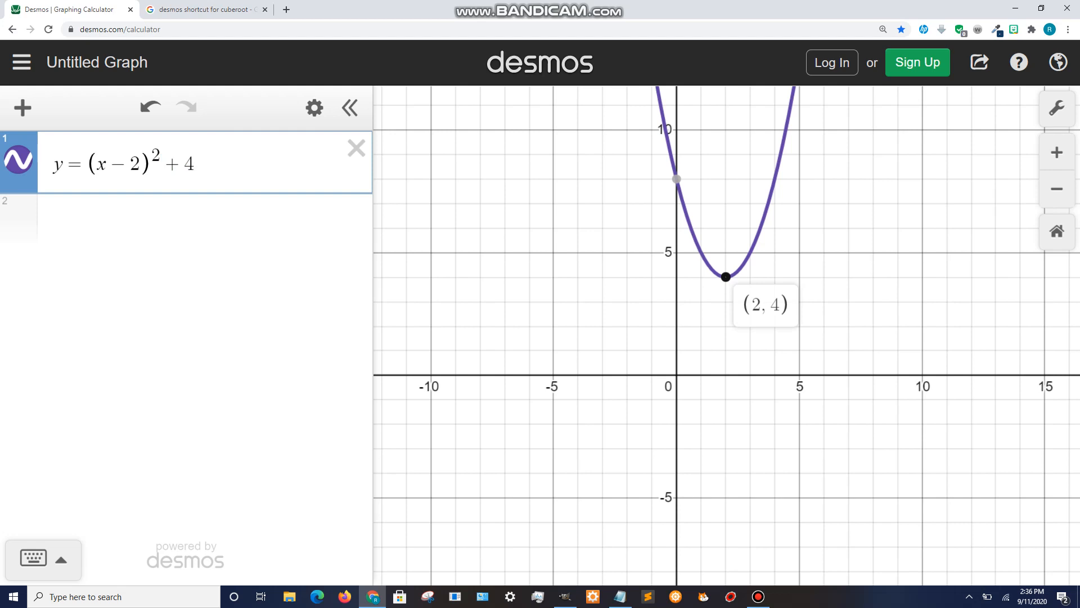
{"action": "left_click_drag", "start_coordinate": [140, 163], "coordinate": [107, 163]}
{"action": "mouse_move", "coordinate": [726, 277]}
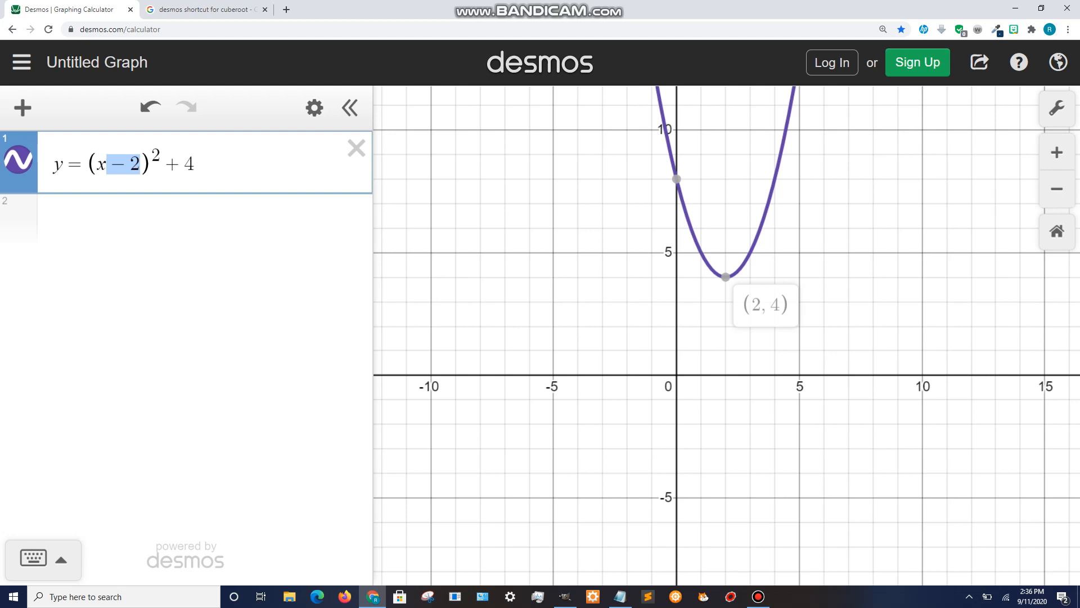
- Add a second equation y = −|x + 5| − 1
{"action": "key", "text": "Return"}
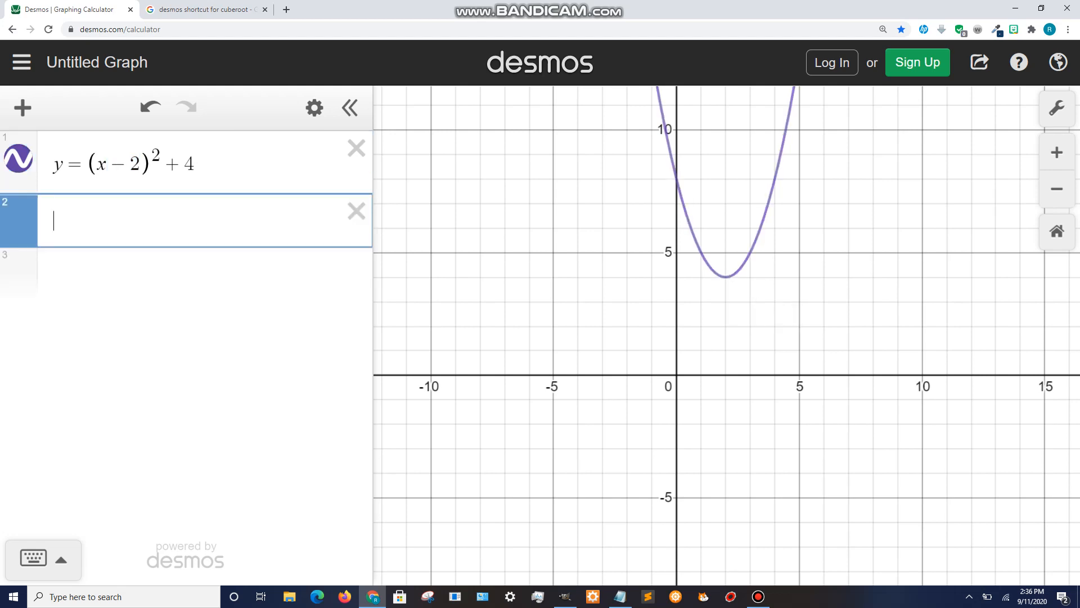
{"action": "type", "text": "y=-|x"}
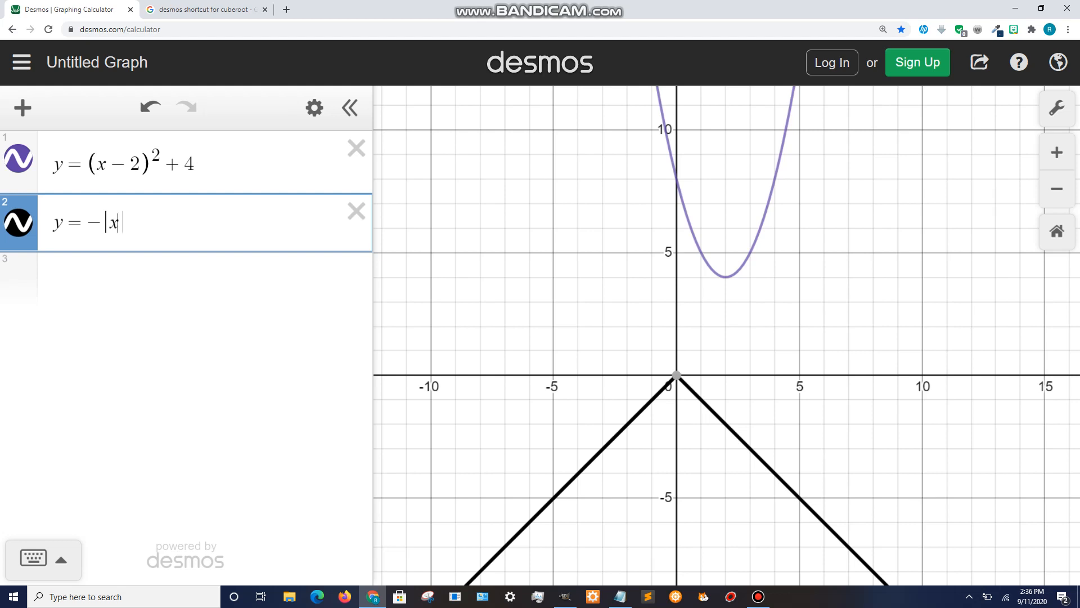
{"action": "type", "text": "+5"}
{"action": "key", "text": "Right"}
{"action": "type", "text": "-"}
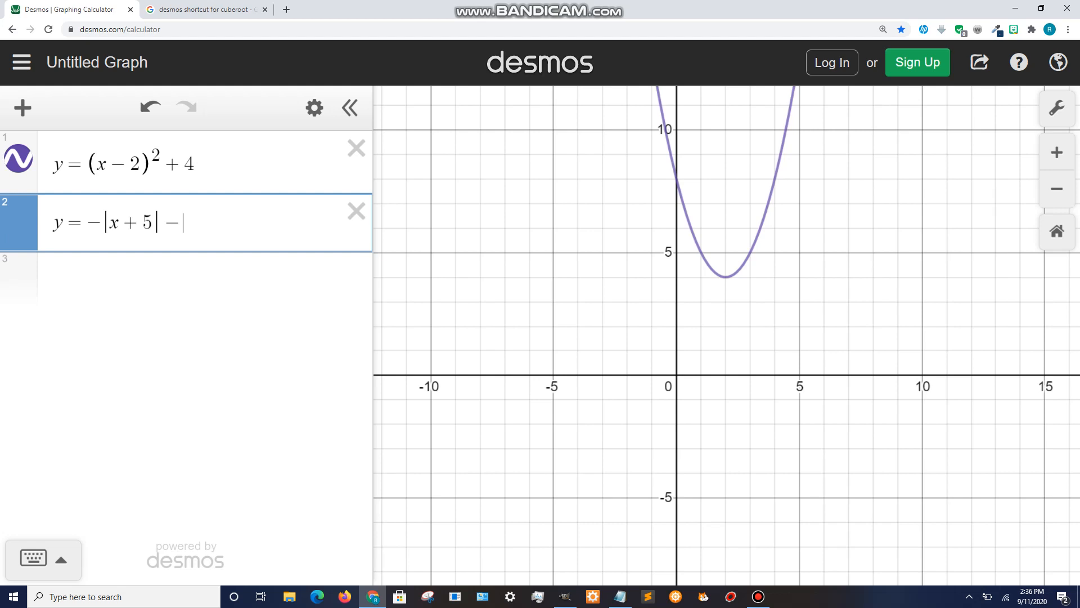
{"action": "type", "text": "1"}
{"action": "left_click_drag", "start_coordinate": [619, 422], "coordinate": [645, 264]}
- Relate the absolute value graph's vertex to the +5 and −1 terms in its equation
{"action": "left_click", "coordinate": [579, 242]}
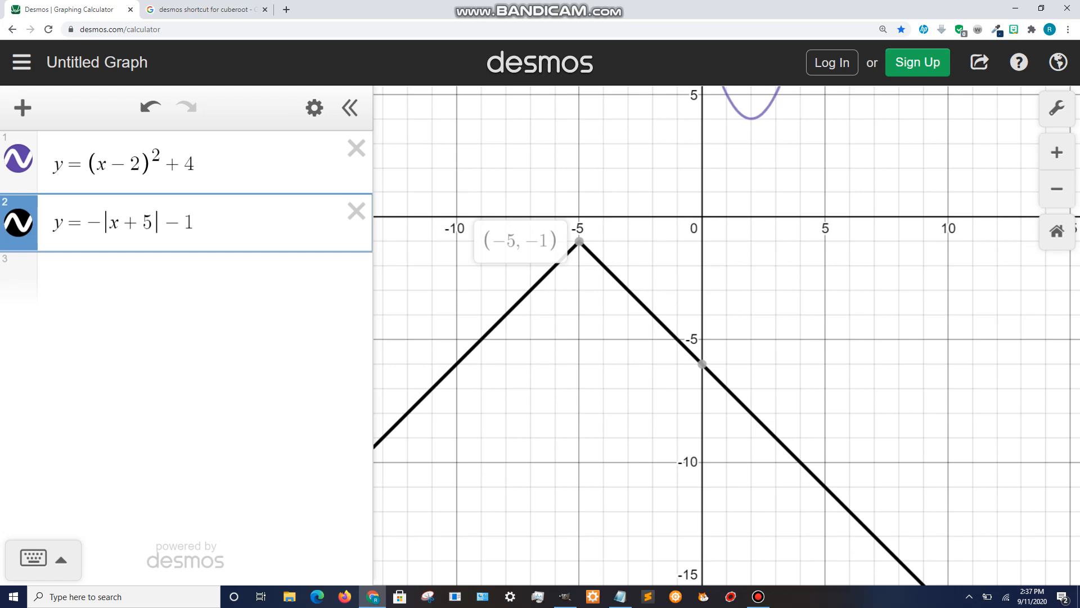
{"action": "key", "text": "shift+Left"}
{"action": "key", "text": "shift+Left"}
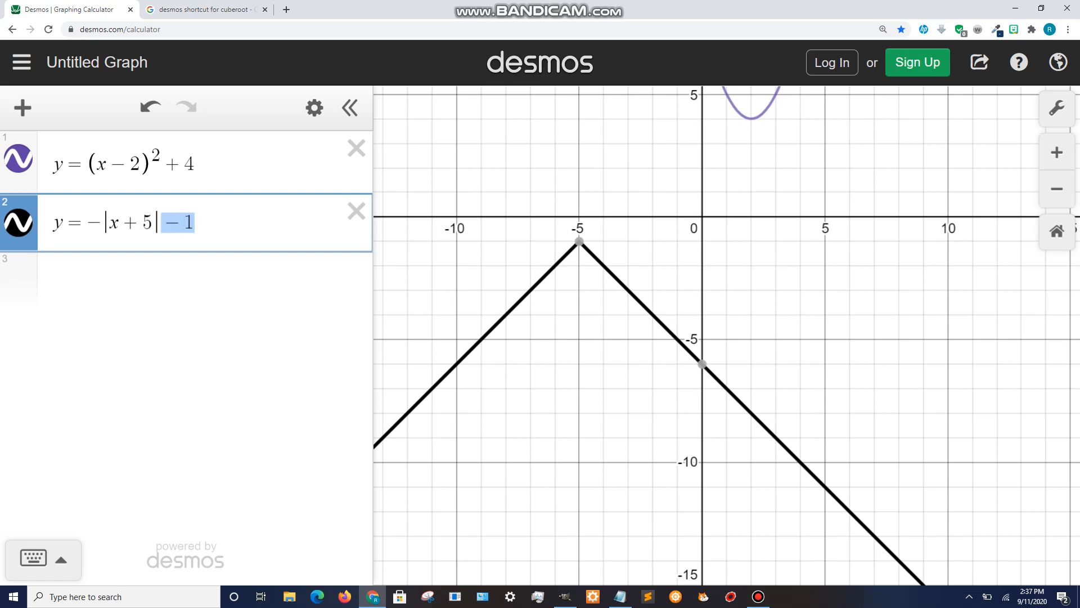
{"action": "mouse_move", "coordinate": [579, 242]}
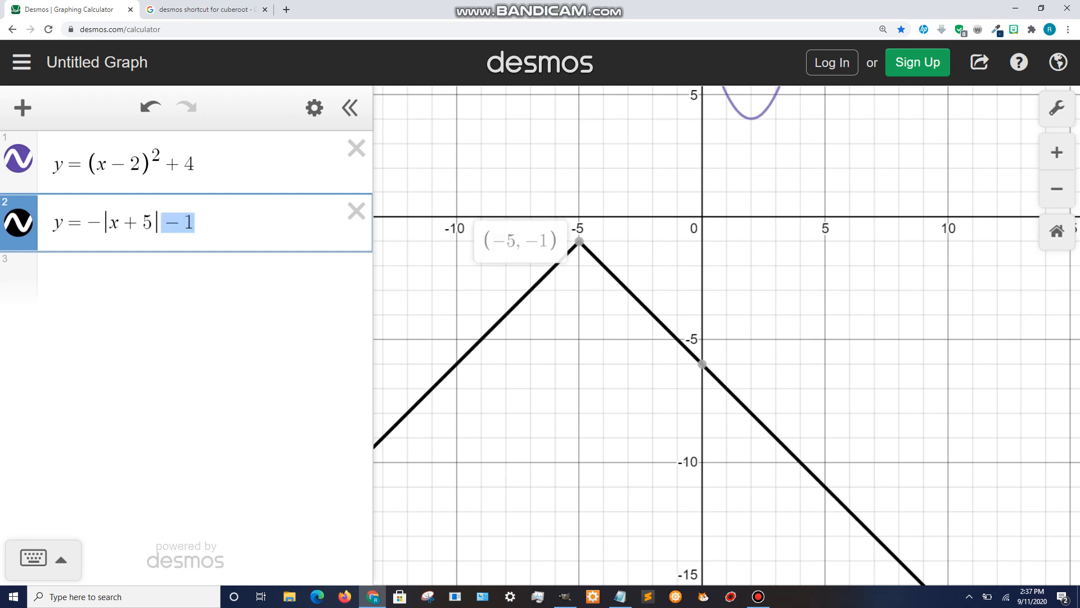
{"action": "key", "text": "Left"}
{"action": "key", "text": "Left"}
{"action": "key", "text": "shift+Left"}
{"action": "key", "text": "shift+Left"}
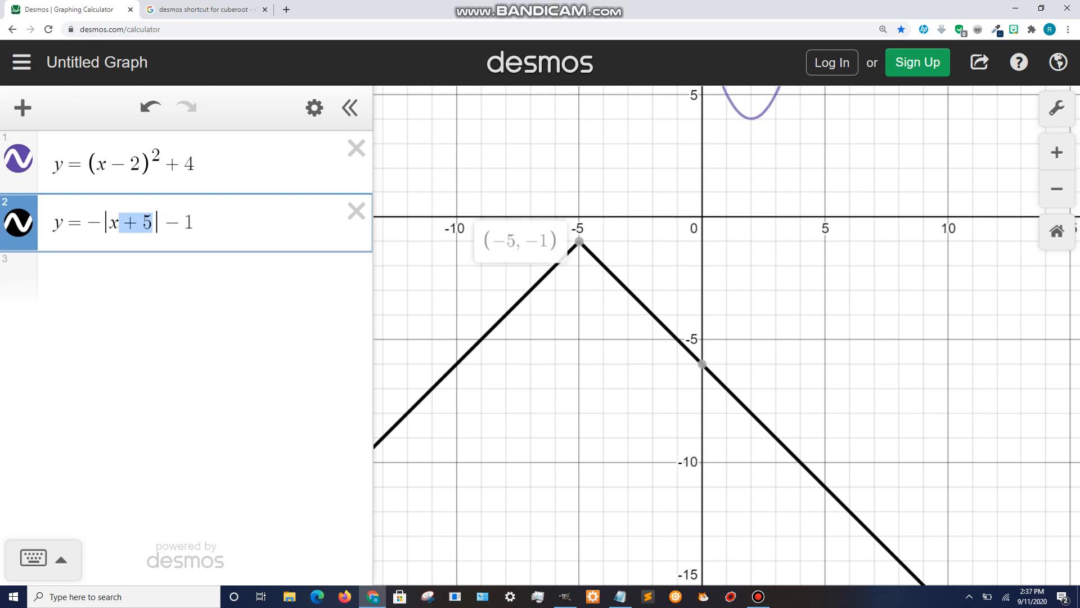
{"action": "scroll", "coordinate": [579, 242], "scroll_direction": "up", "scroll_amount": 1}
{"action": "left_click_drag", "start_coordinate": [608, 230], "coordinate": [551, 358]}
{"action": "scroll", "coordinate": [562, 339], "scroll_direction": "down", "scroll_amount": 1}
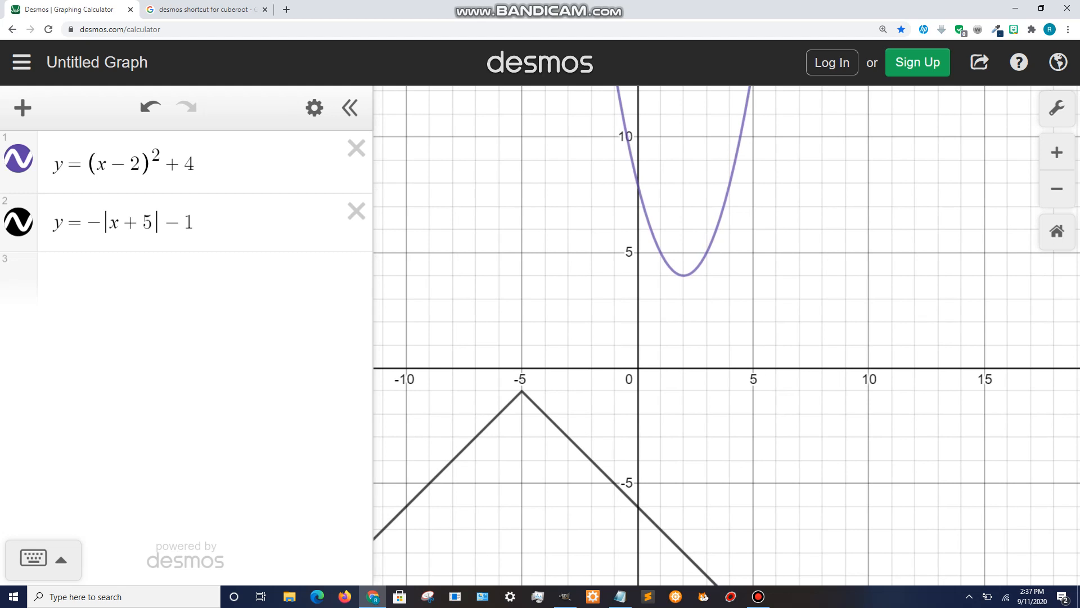
{"action": "left_click", "coordinate": [522, 393]}
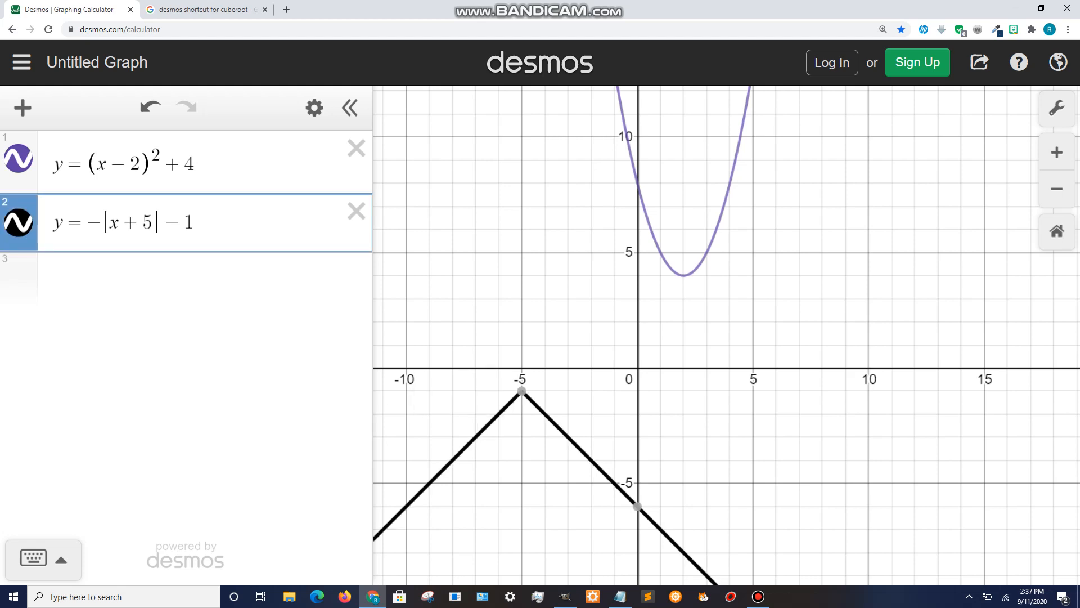
{"action": "key", "text": "shift+Left"}
- Add a third equation y = √x below the absolute value equation
{"action": "key", "text": "shift+Left"}
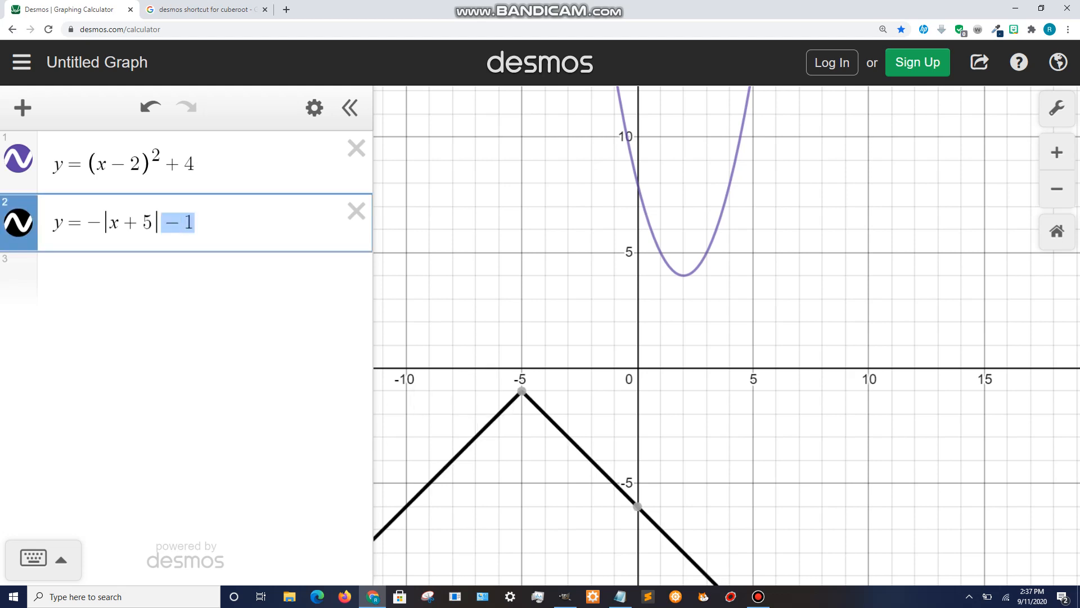
{"action": "key", "text": "Left"}
{"action": "key", "text": "Left"}
{"action": "key", "text": "shift+Left"}
{"action": "key", "text": "shift+Left"}
{"action": "key", "text": "Return"}
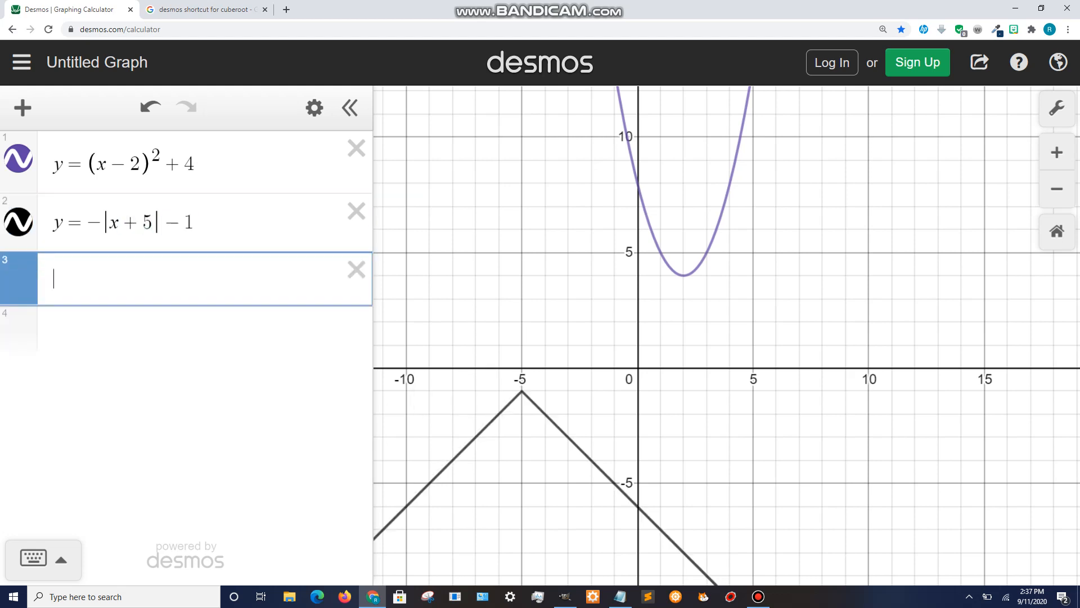
{"action": "type", "text": "y="}
{"action": "type", "text": "x"}
{"action": "key", "text": "BackSpace"}
{"action": "type", "text": "sqrt"}
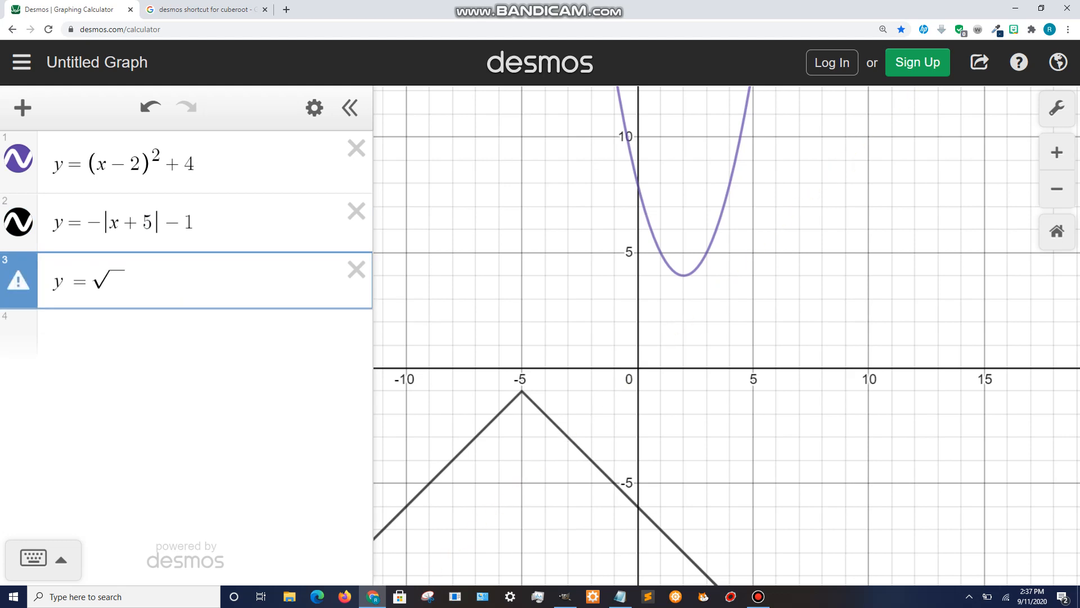
{"action": "type", "text": "x"}
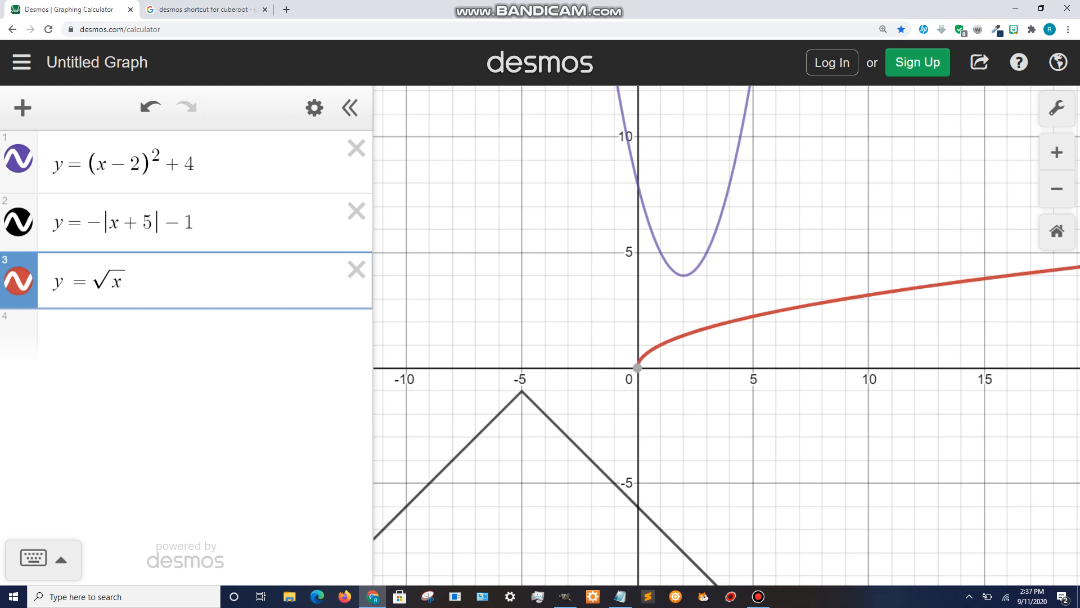
- Shift the square root graph by changing its equation to y = √(x + 1) − 3
{"action": "type", "text": "+1"}
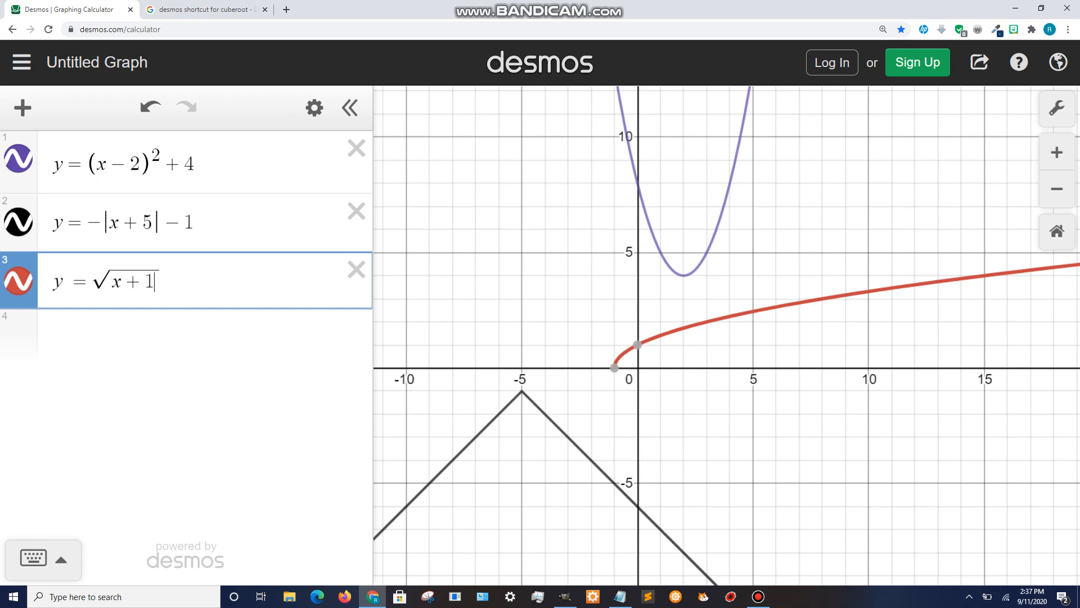
{"action": "type", "text": "-"}
{"action": "key", "text": "BackSpace"}
{"action": "key", "text": "Right"}
{"action": "type", "text": "-3"}
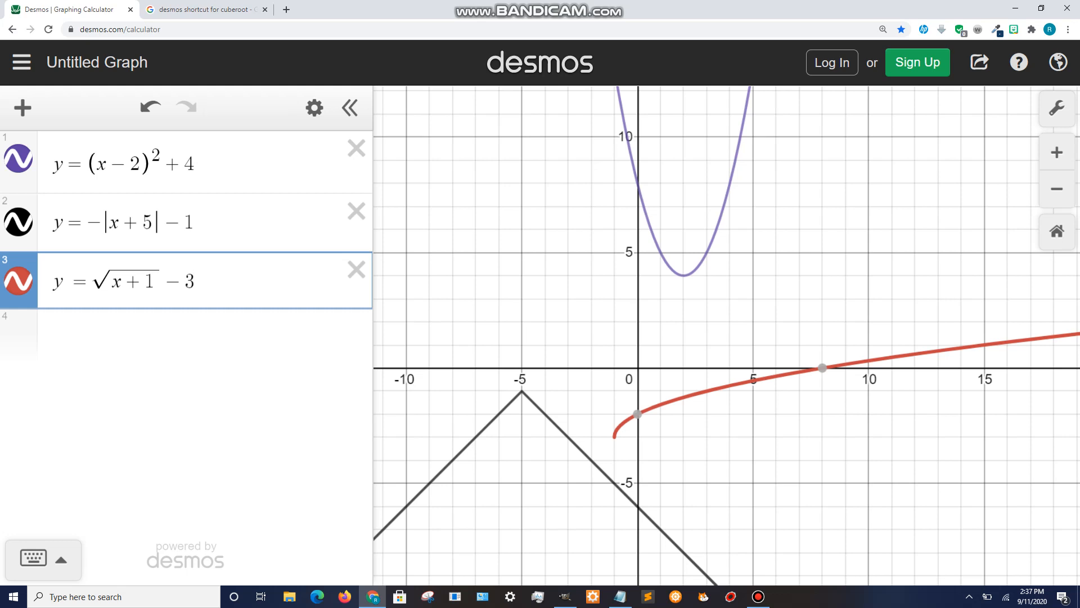
- Check the square root graph's starting point, then add a fourth equation y = x^2 + 3
{"action": "left_click", "coordinate": [614, 437]}
{"action": "key", "text": "Return"}
{"action": "type", "text": "y="}
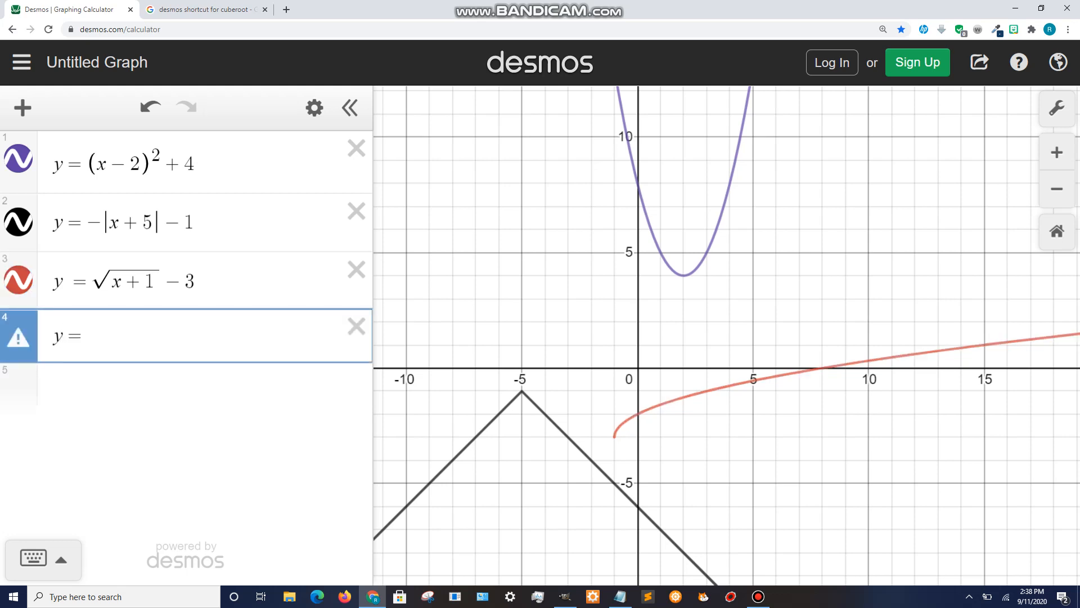
{"action": "type", "text": "x^2"}
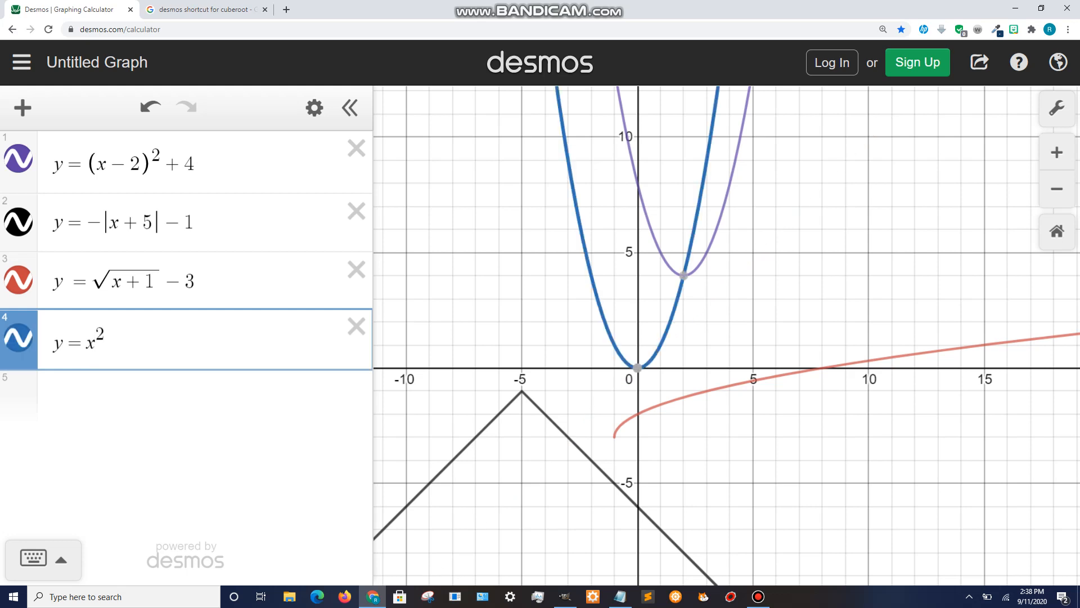
{"action": "key", "text": "Right"}
{"action": "type", "text": "+3"}
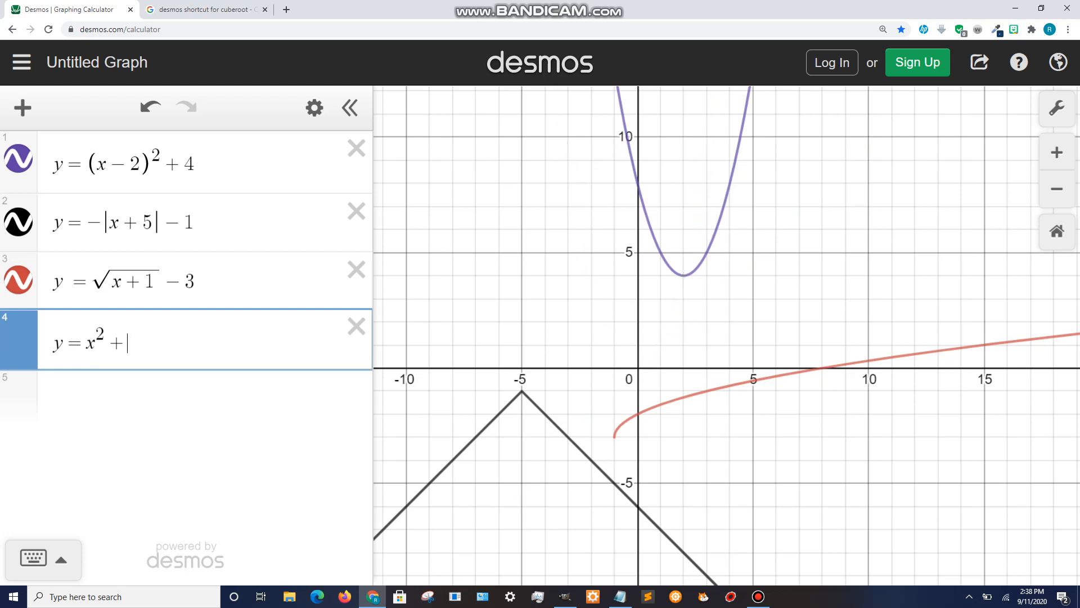
- Compare the vertex of y = x^2 + 3 with the x^2 and +3 terms in its equation
{"action": "mouse_move", "coordinate": [637, 299]}
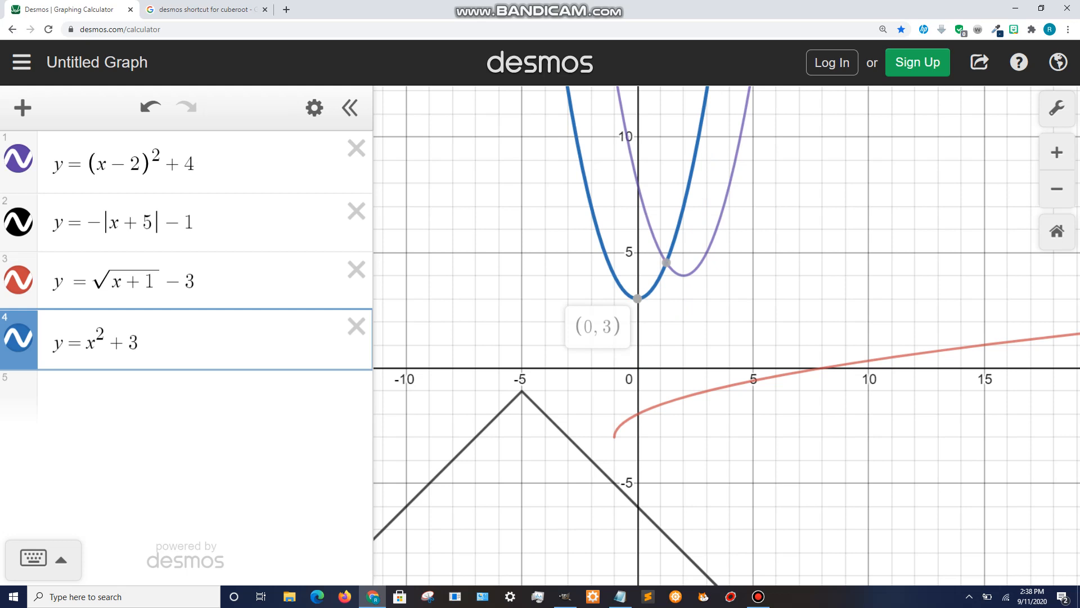
{"action": "key", "text": "shift+Left"}
{"action": "key", "text": "shift+Left"}
{"action": "left_click", "coordinate": [637, 299]}
{"action": "left_click_drag", "start_coordinate": [105, 342], "coordinate": [88, 342]}
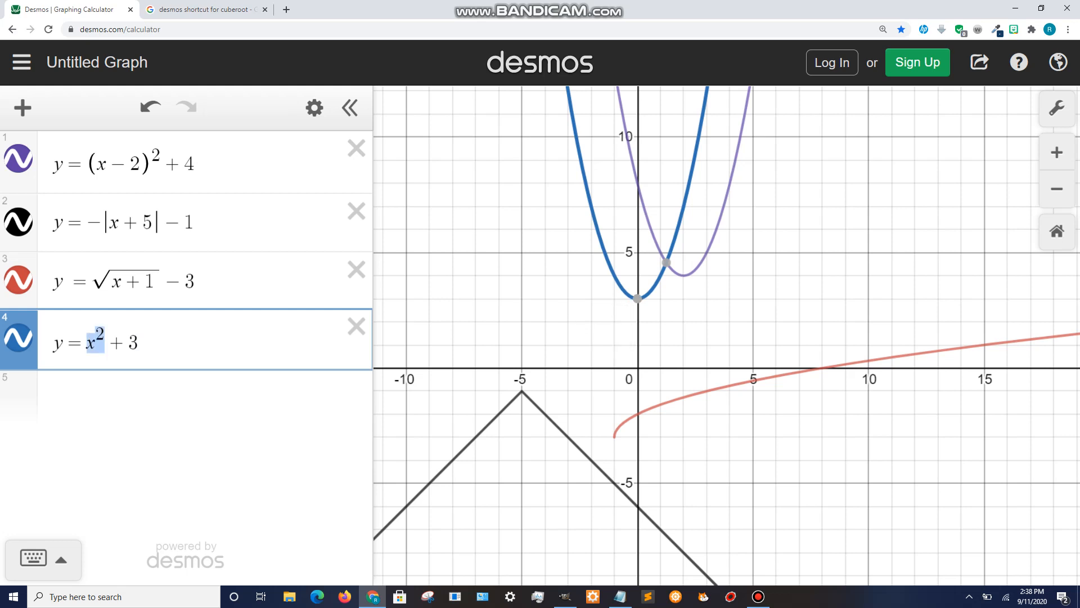
{"action": "left_click", "coordinate": [638, 299]}
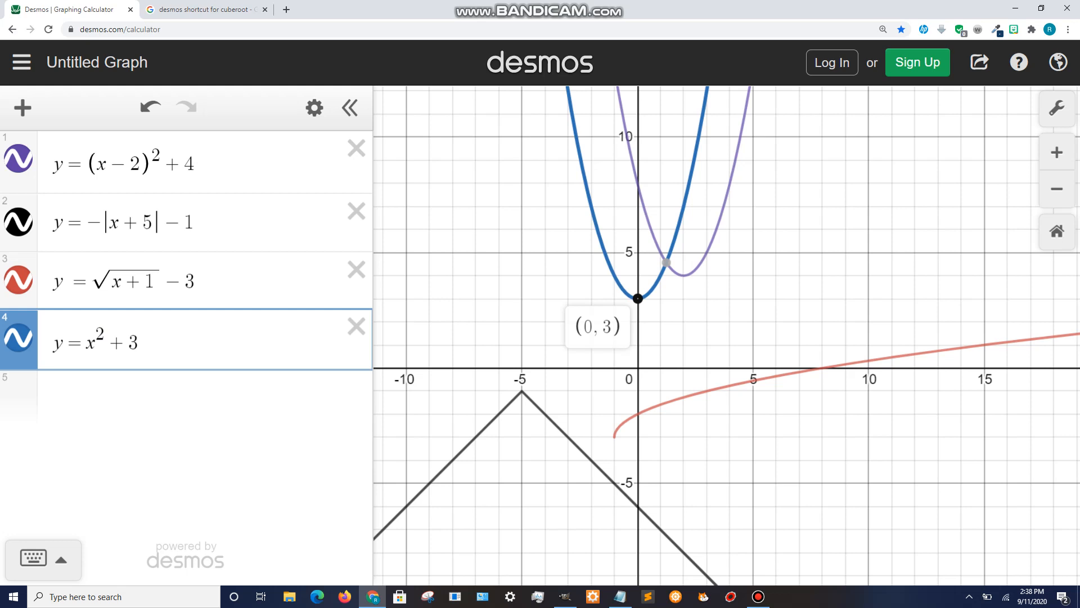